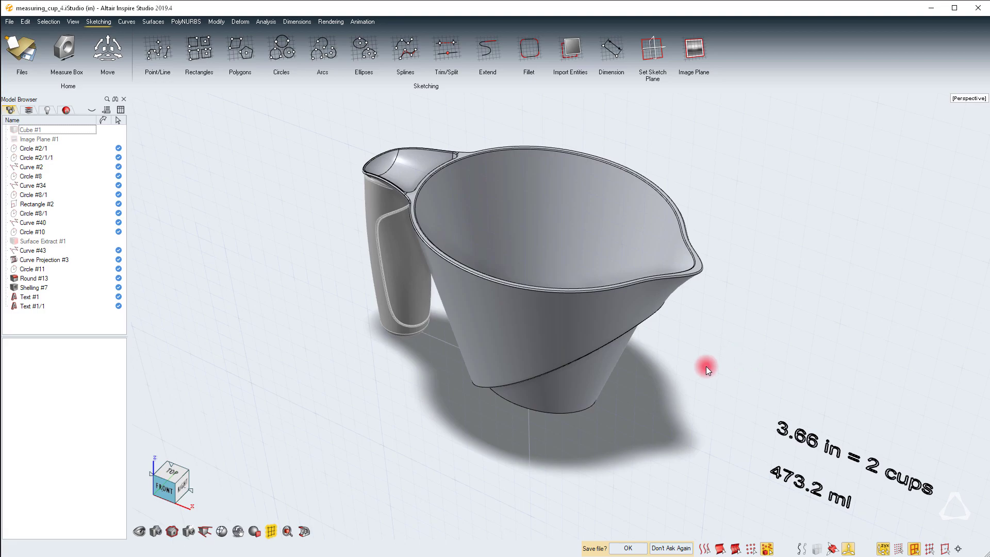
# Examine the measuring cup from several angles along with its 3.66 in = 2 cups and 473.2 ml notes
pyautogui.press('1')
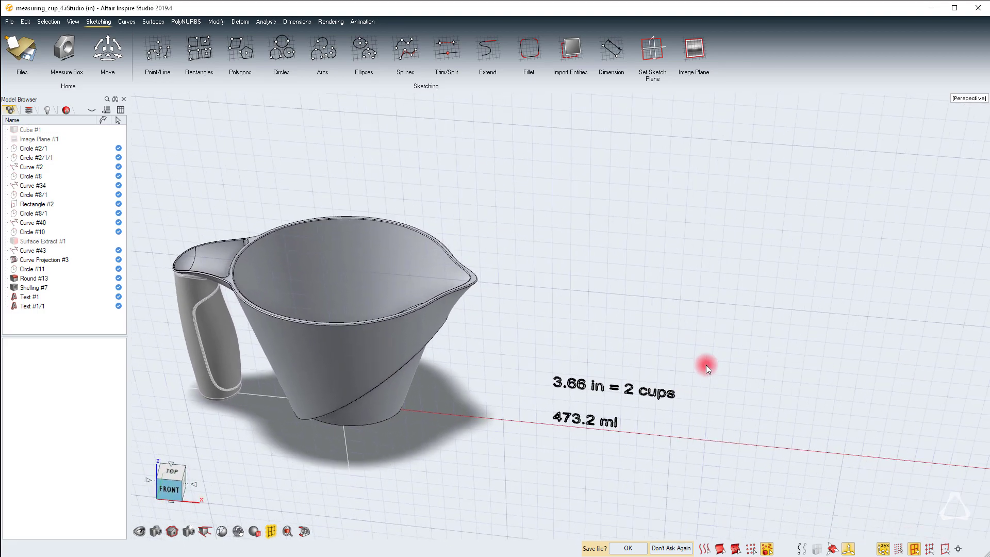
pyautogui.press('Home')
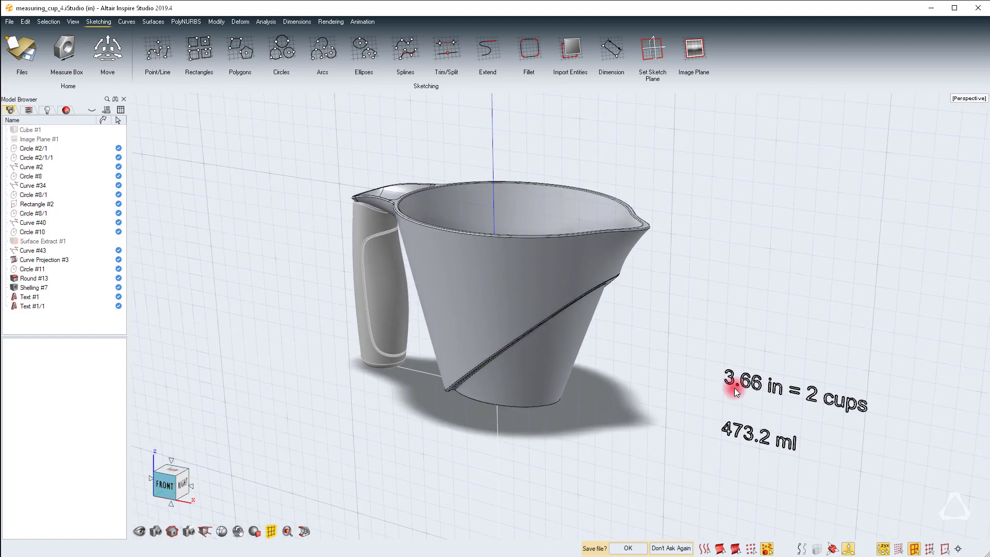
pyautogui.moveTo(703, 418); pyautogui.dragTo(805, 462)
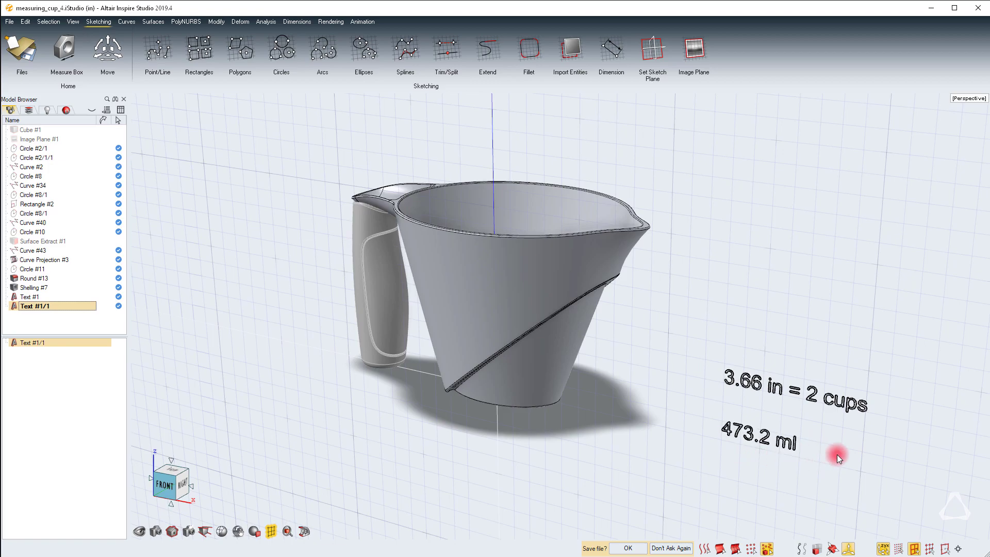
pyautogui.moveTo(694, 349); pyautogui.dragTo(786, 406)
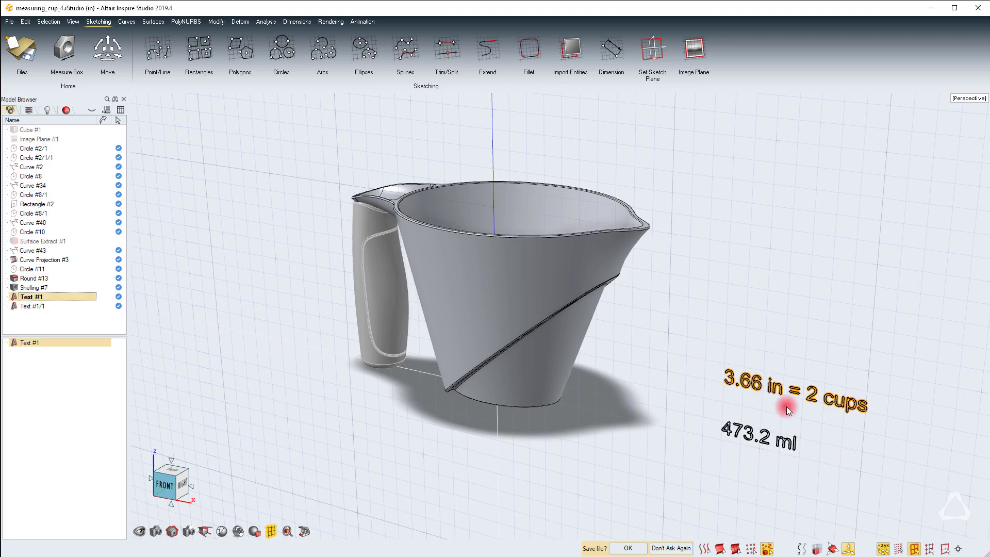
pyautogui.click(787, 406)
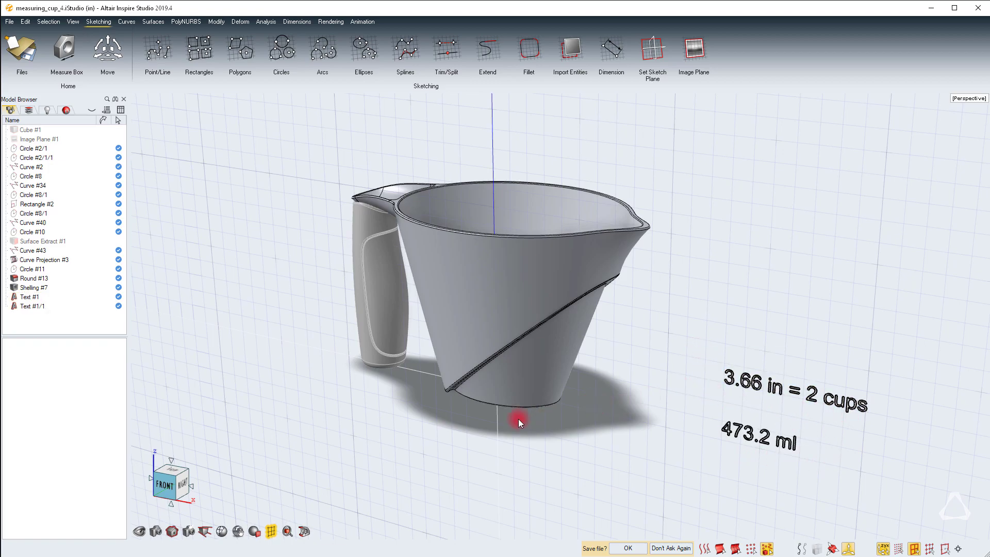
pyautogui.click(166, 485)
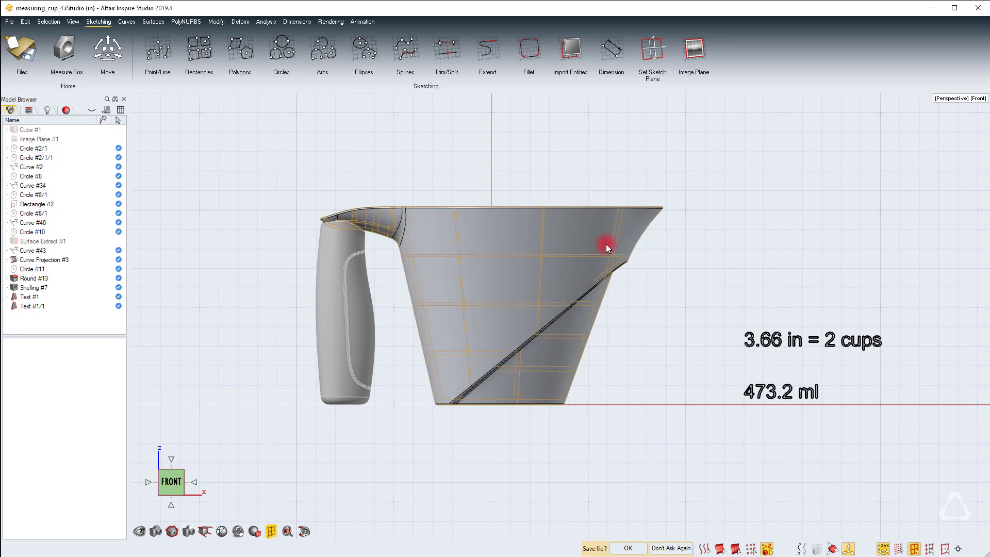
pyautogui.moveTo(463, 243); pyautogui.dragTo(507, 205, button='middle')
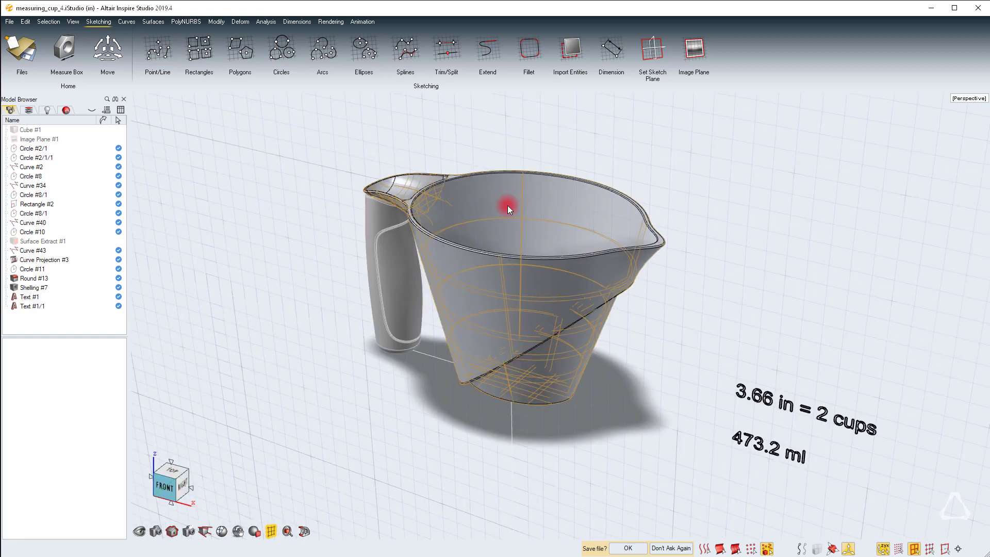
pyautogui.click(153, 21)
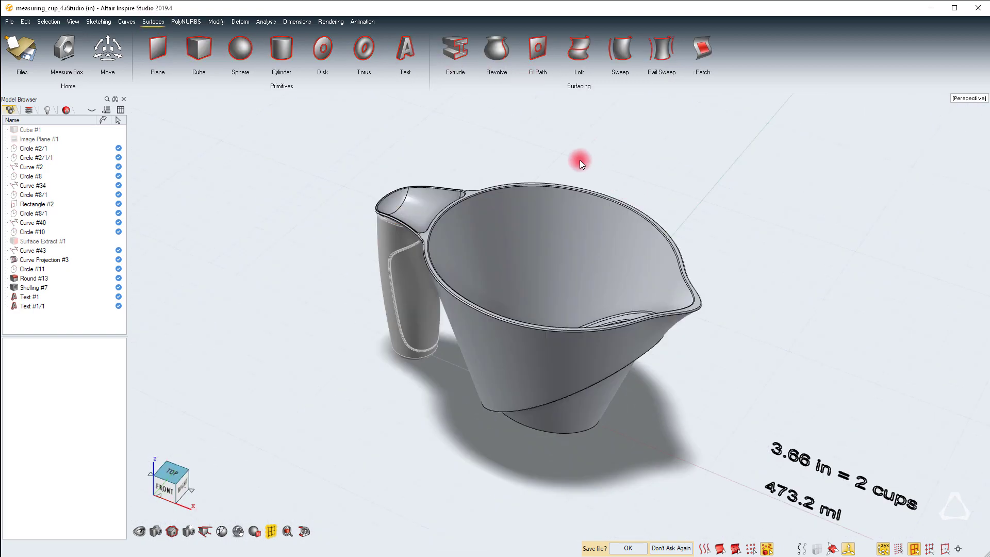
pyautogui.moveTo(579, 159); pyautogui.dragTo(571, 181, button='middle')
pyautogui.moveTo(554, 305); pyautogui.dragTo(573, 236, button='right')
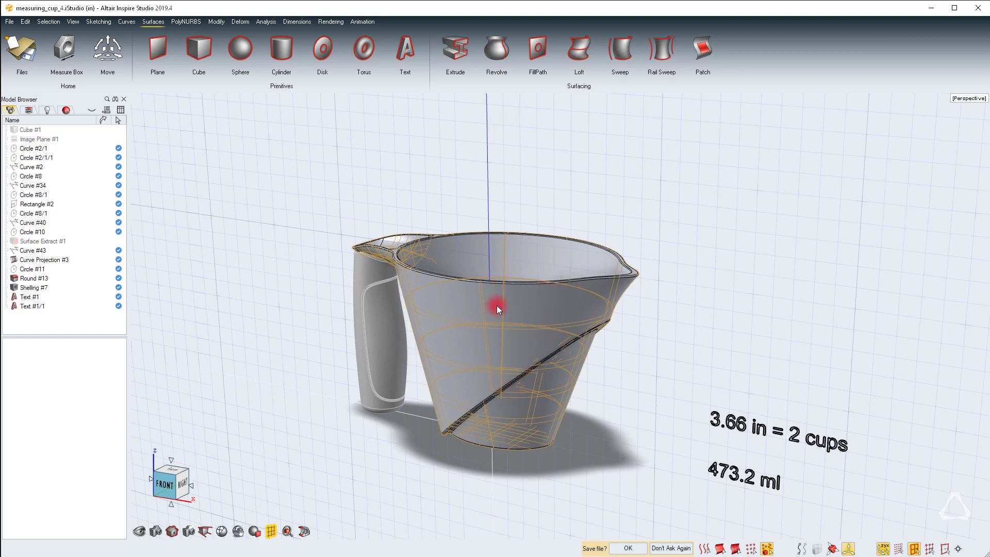
pyautogui.moveTo(496, 305); pyautogui.dragTo(199, 67, button='right')
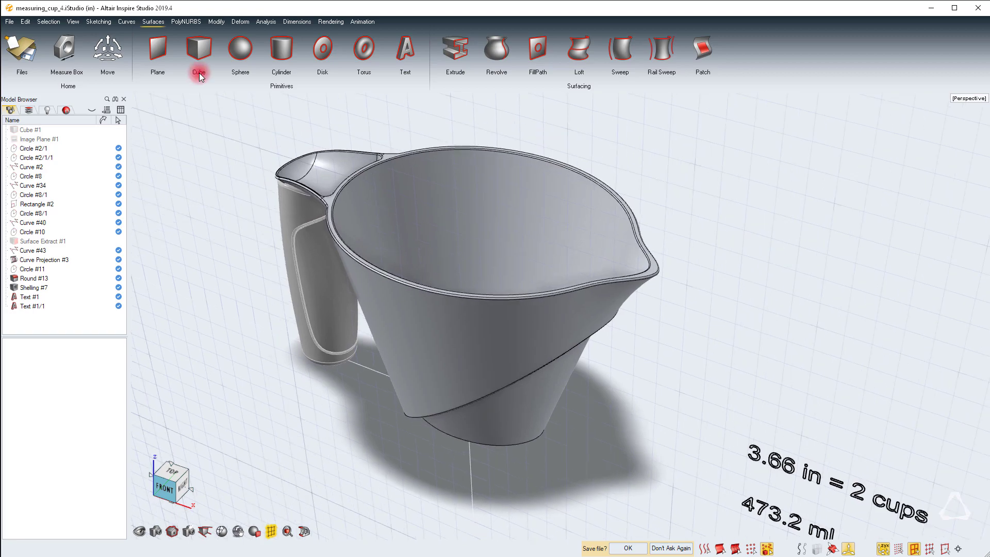
# Start a Surface Extract in Duplicate mode with Combine Selection enabled and pick the main faces inside the cup
pyautogui.click(215, 25)
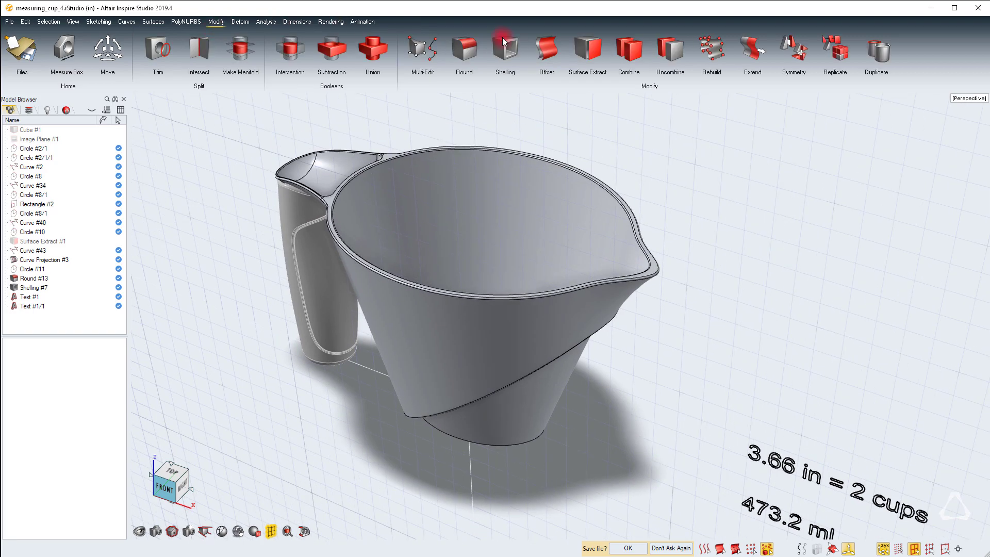
pyautogui.click(600, 48)
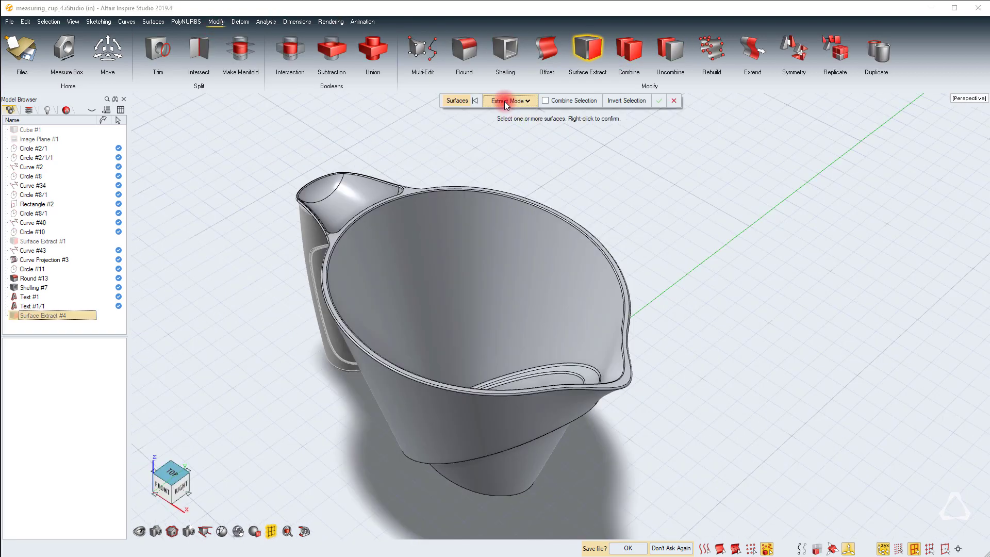
pyautogui.click(508, 100)
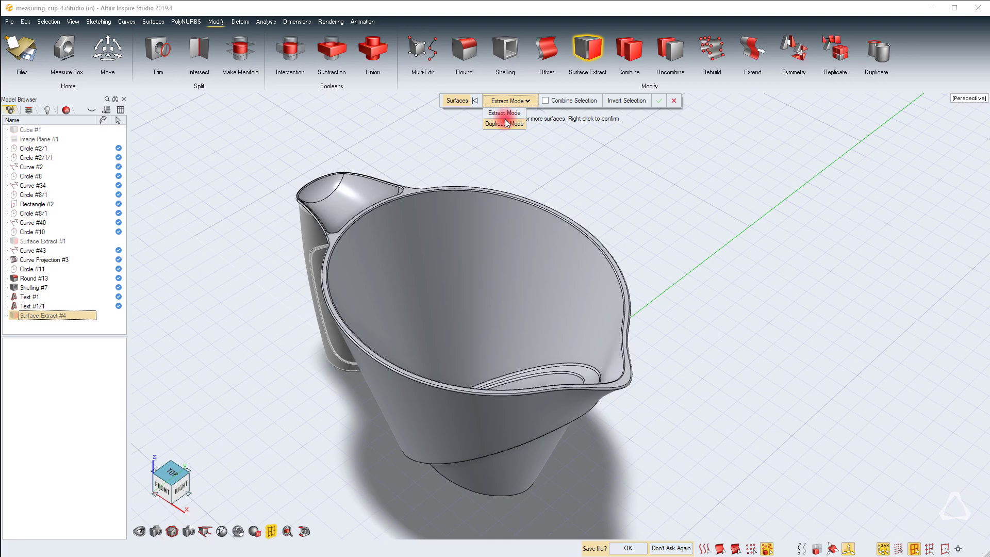
pyautogui.click(504, 124)
pyautogui.click(544, 101)
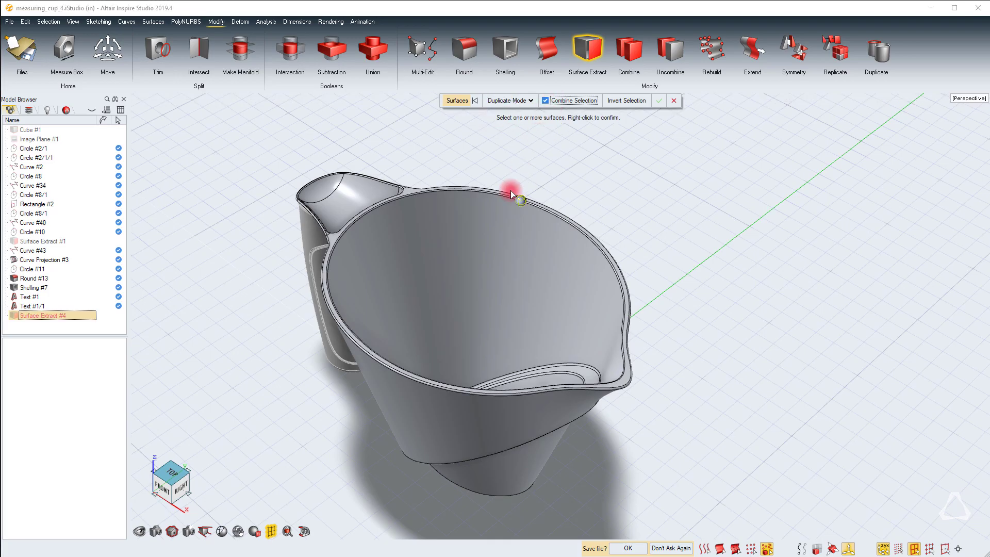
pyautogui.click(478, 246)
pyautogui.moveTo(478, 246); pyautogui.dragTo(503, 230, button='middle')
pyautogui.scroll(3, 504, 230)
pyautogui.click(505, 231)
pyautogui.click(391, 241)
pyautogui.click(409, 304)
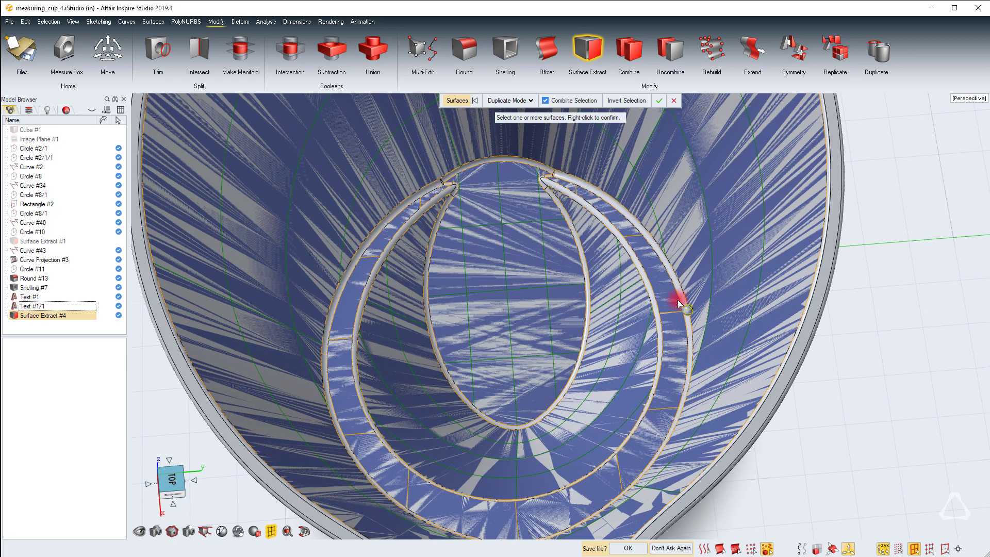
# Add the small rounded faces around the cup's inner ledge to the selection and complete the surface extraction
pyautogui.scroll(3, 678, 300)
pyautogui.click(690, 252)
pyautogui.click(638, 262)
pyautogui.moveTo(494, 129); pyautogui.dragTo(400, 239, button='right')
pyautogui.click(636, 256)
pyautogui.click(361, 232)
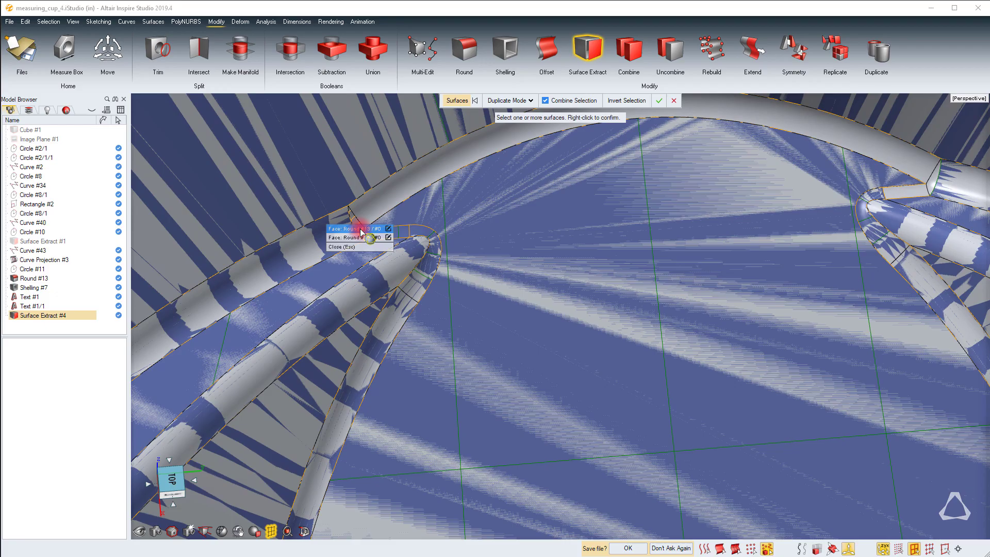
pyautogui.click(361, 228)
pyautogui.click(937, 177)
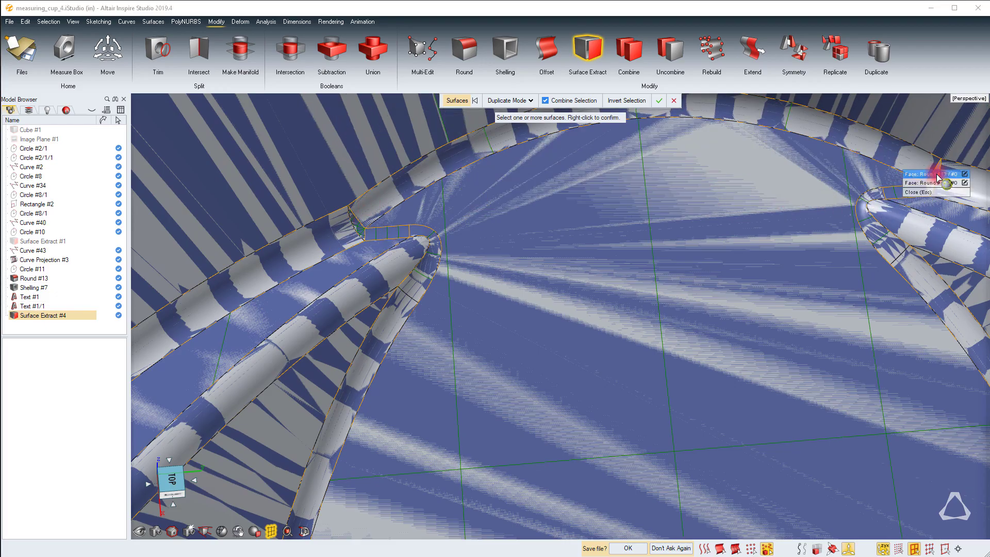
pyautogui.click(937, 177)
pyautogui.scroll(-6, 820, 229)
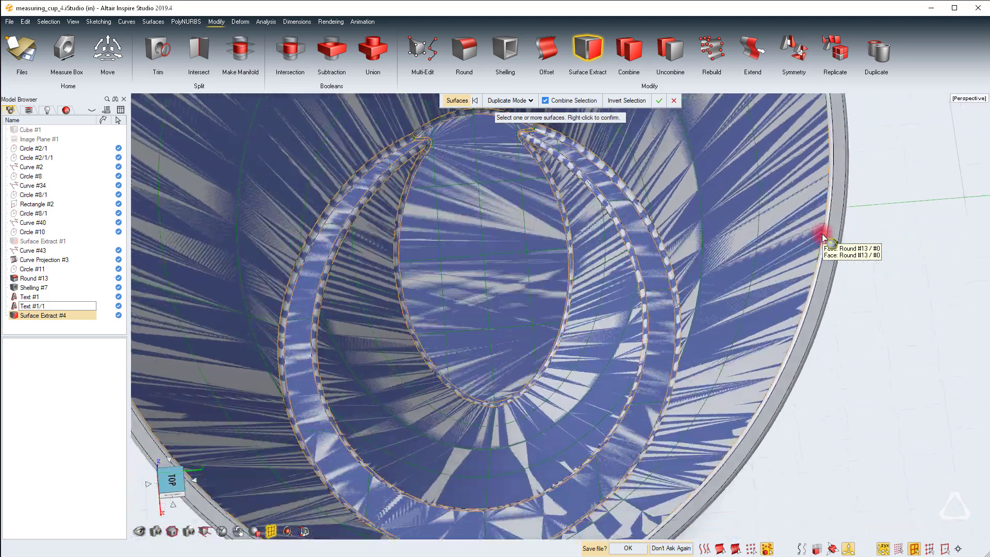
pyautogui.press('h')
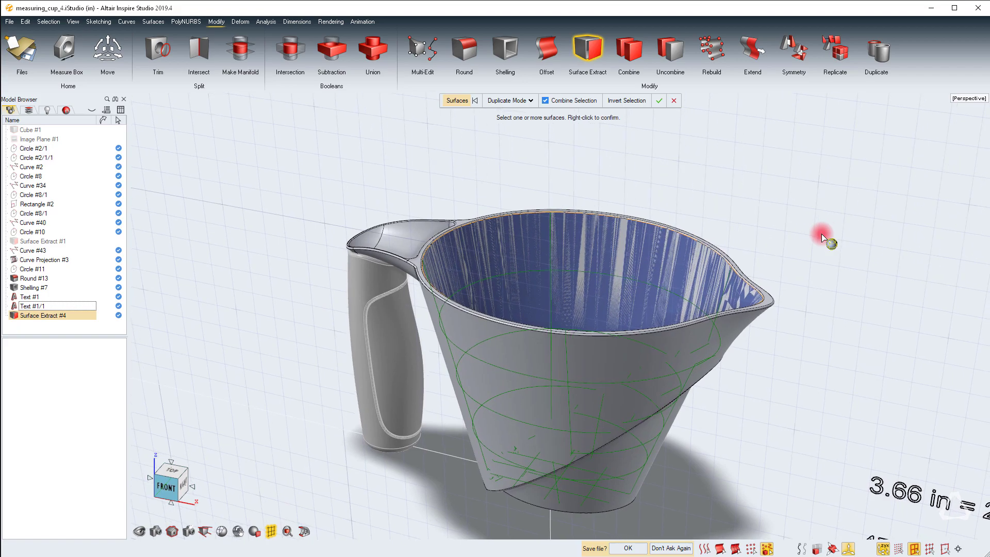
pyautogui.moveTo(822, 235); pyautogui.dragTo(820, 224, button='middle')
pyautogui.click(661, 101)
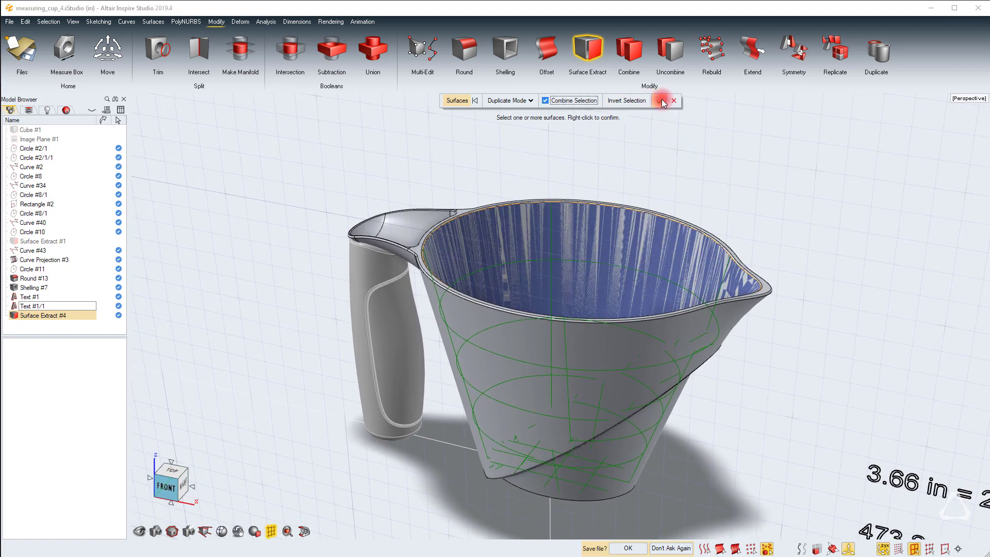
# Isolate the extracted inner surface to inspect it and bring back the full model
pyautogui.click(725, 166)
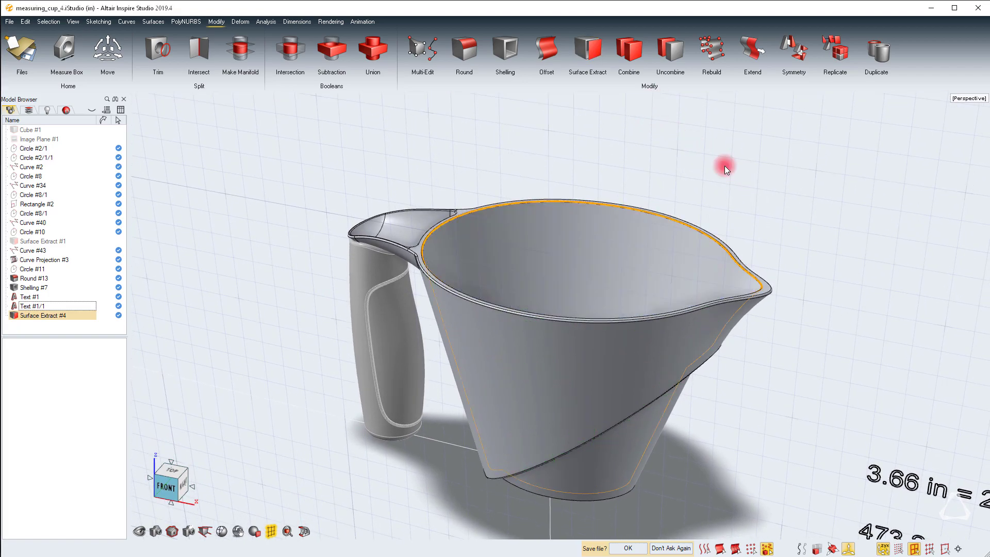
pyautogui.press('i')
pyautogui.click(732, 168)
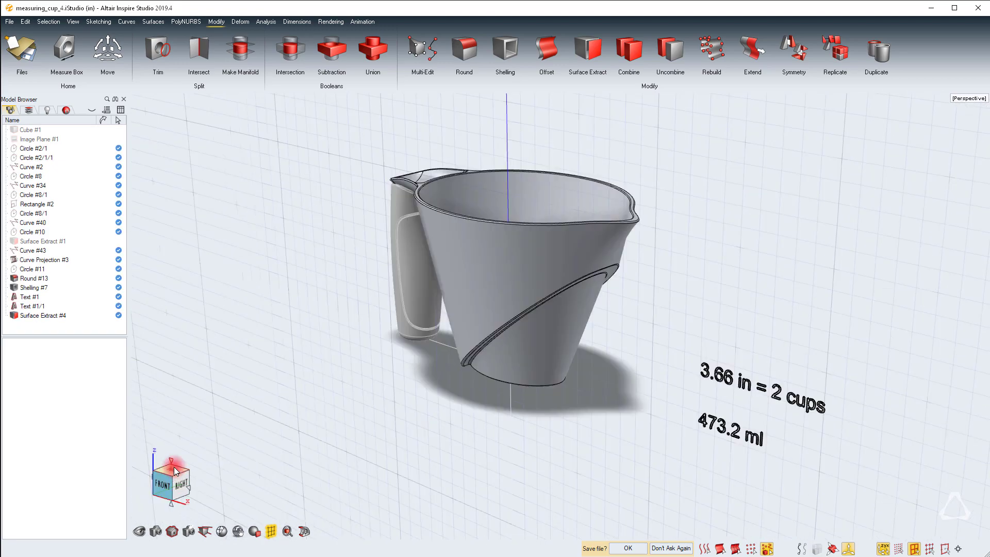
# Create a rectangular plane at ground level under the cup, larger than the cup's outline
pyautogui.click(174, 466)
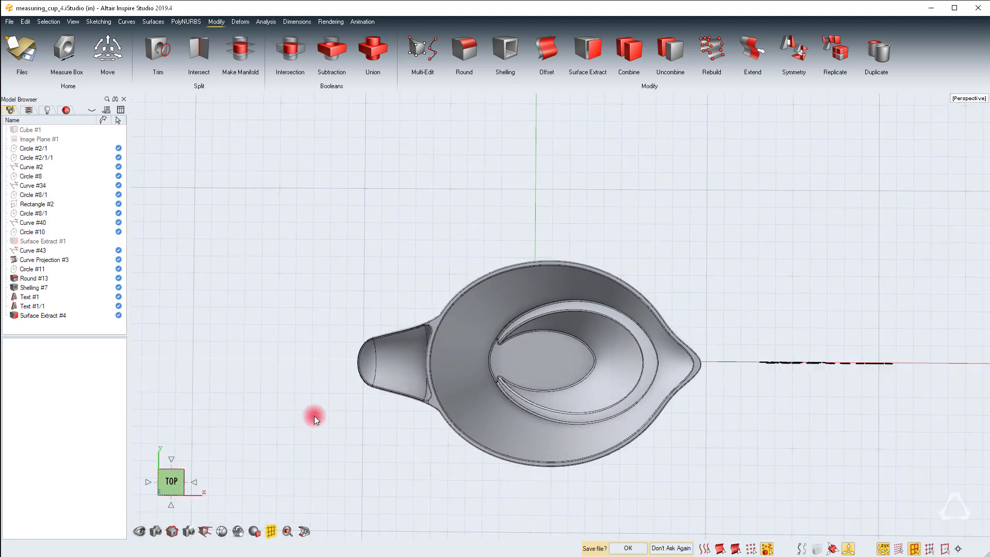
pyautogui.press('space')
pyautogui.click(388, 187)
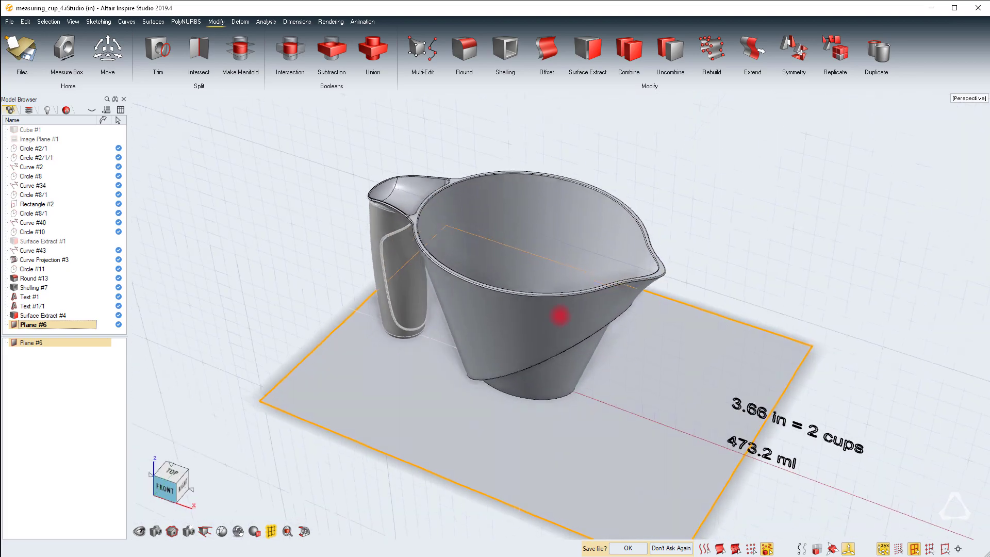
# Move the plane 3.66 in up along Z to the cup's fill height
pyautogui.moveTo(560, 316); pyautogui.dragTo(505, 258, button='right')
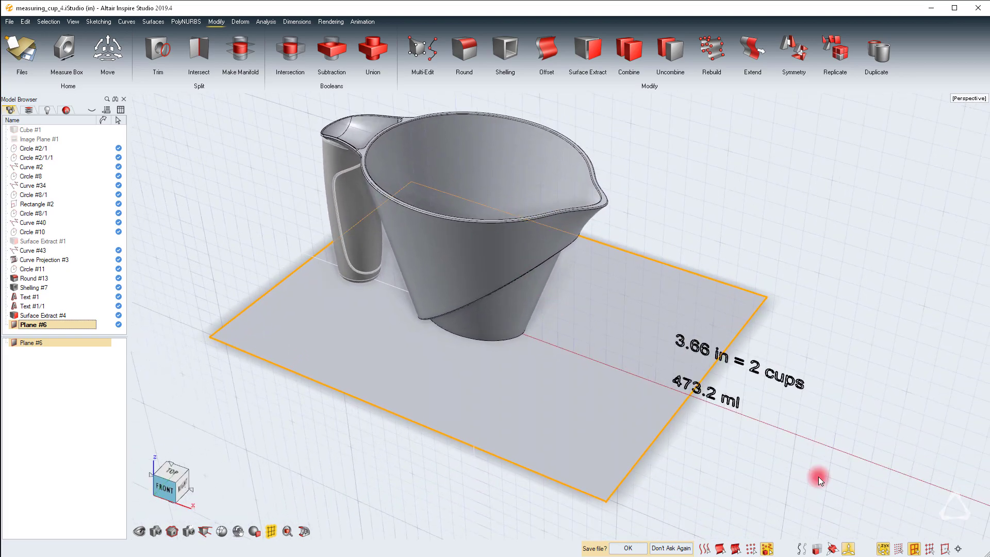
pyautogui.scroll(-2, 818, 477)
pyautogui.moveTo(795, 508); pyautogui.dragTo(833, 516, button='right')
pyautogui.press('m')
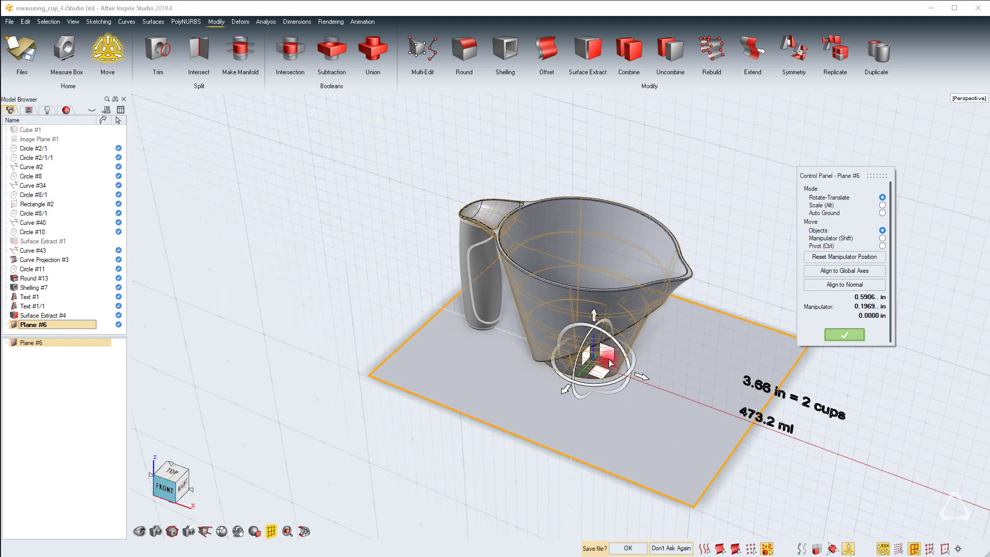
pyautogui.click(595, 314)
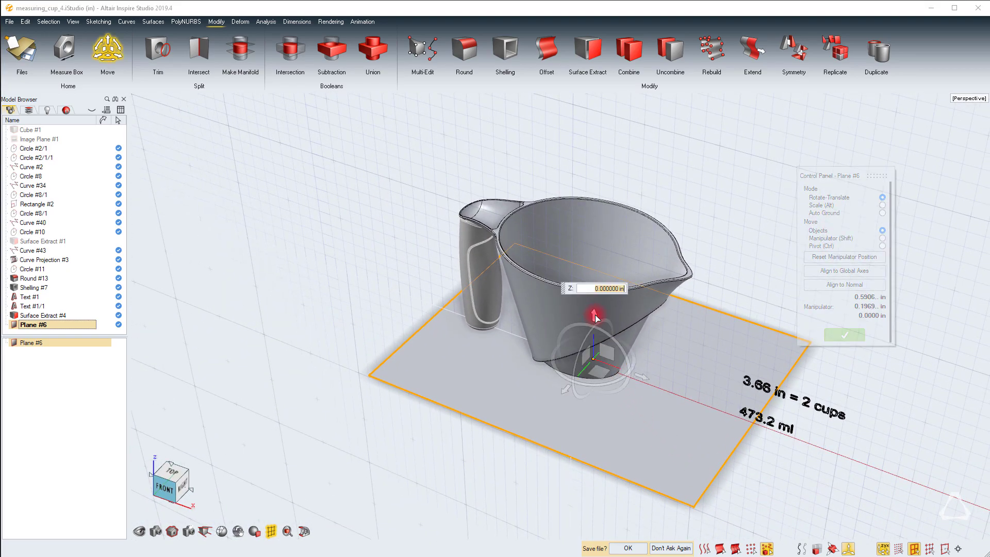
pyautogui.write('3.66')
pyautogui.press('Return')
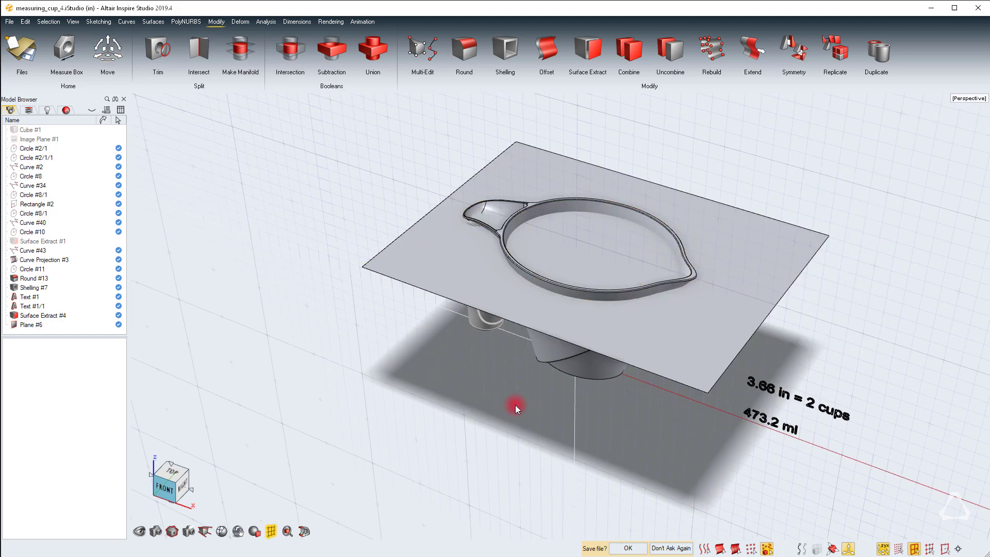
# Isolate the plane and the extracted inner surface, hiding all other objects
pyautogui.click(586, 336)
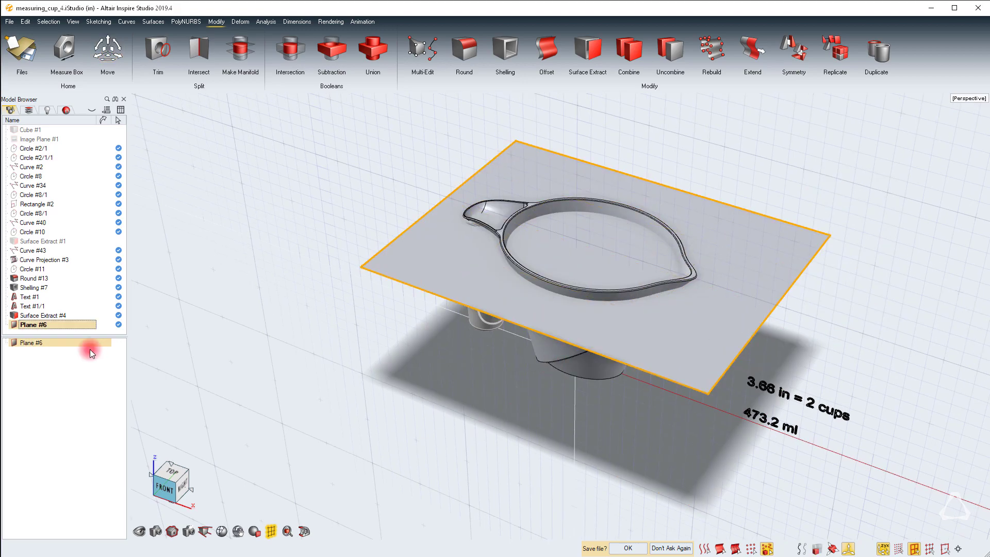
pyautogui.keyDown('ctrl'); pyautogui.click(57, 315); pyautogui.keyUp('ctrl')
pyautogui.press('i')
pyautogui.click(372, 366)
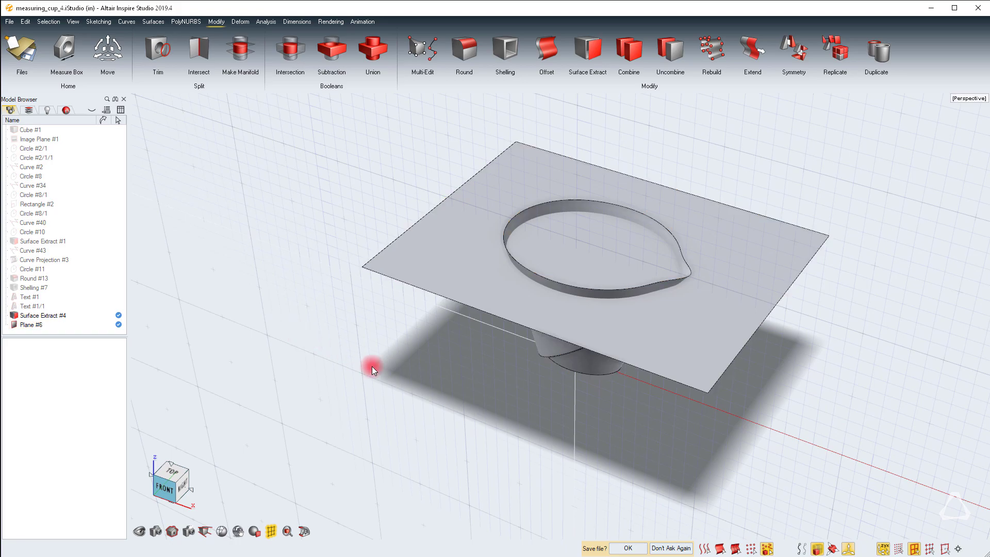
# Combine the extracted inner surface and the plane into a closed solid with Make Manifold
pyautogui.moveTo(373, 366); pyautogui.dragTo(593, 165, button='middle')
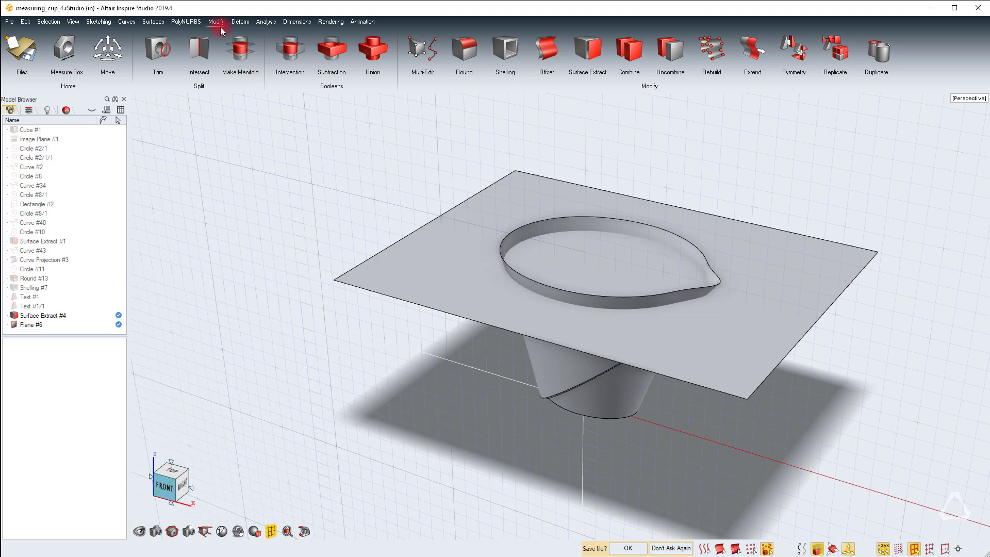
pyautogui.click(229, 47)
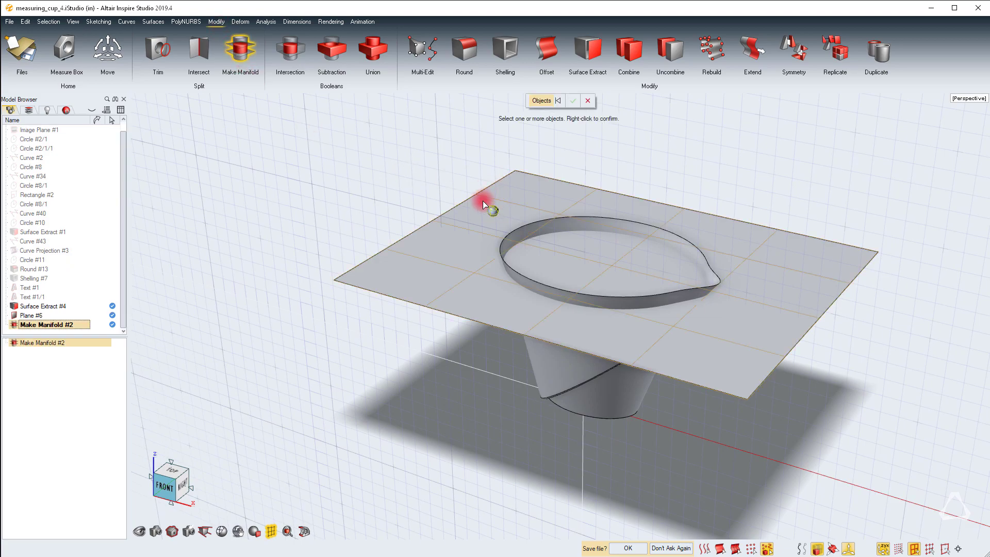
pyautogui.click(439, 261)
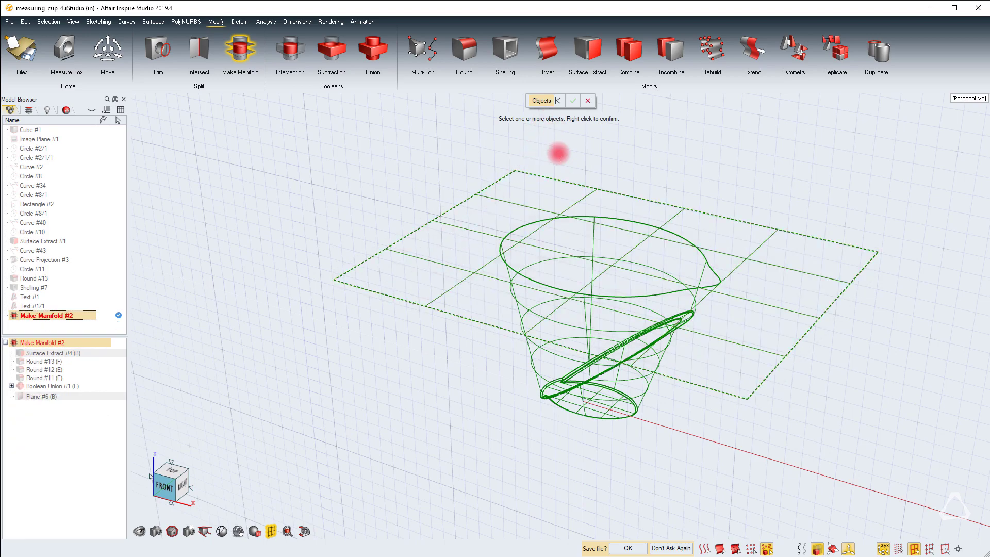
pyautogui.rightClick(559, 153)
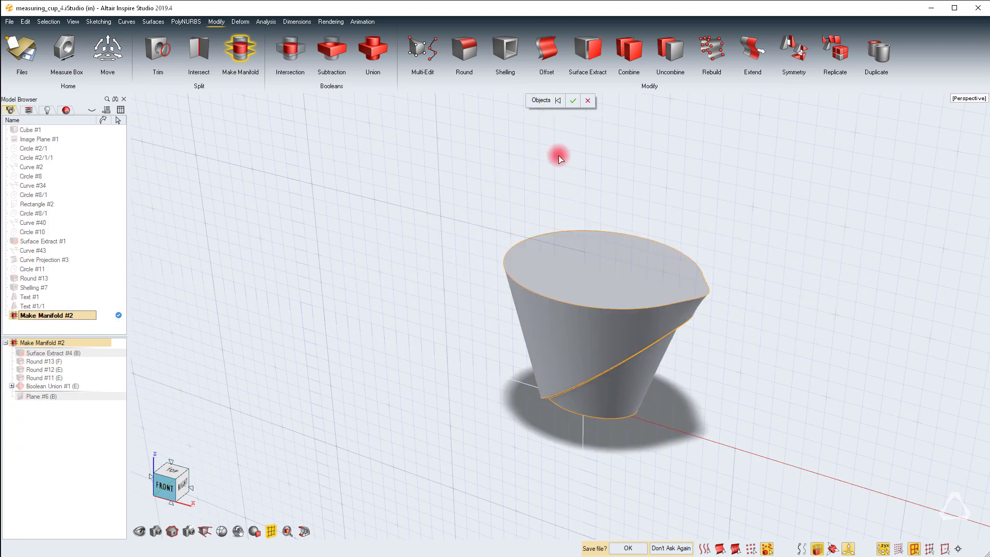
pyautogui.click(575, 103)
pyautogui.click(622, 290)
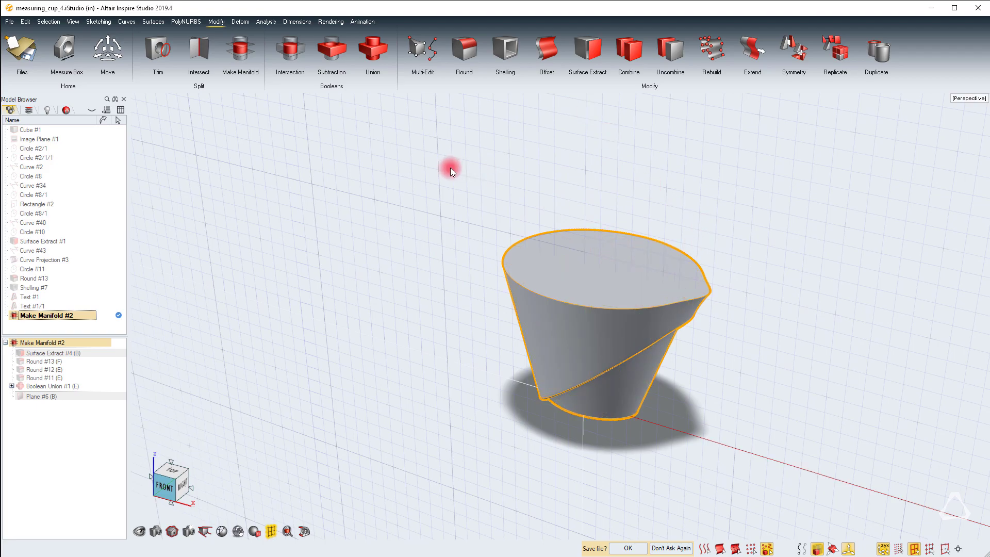
# Measure the closed fill solid's volume in millilitres with Area/Volume, and show the hidden cup objects and text labels again
pyautogui.click(266, 21)
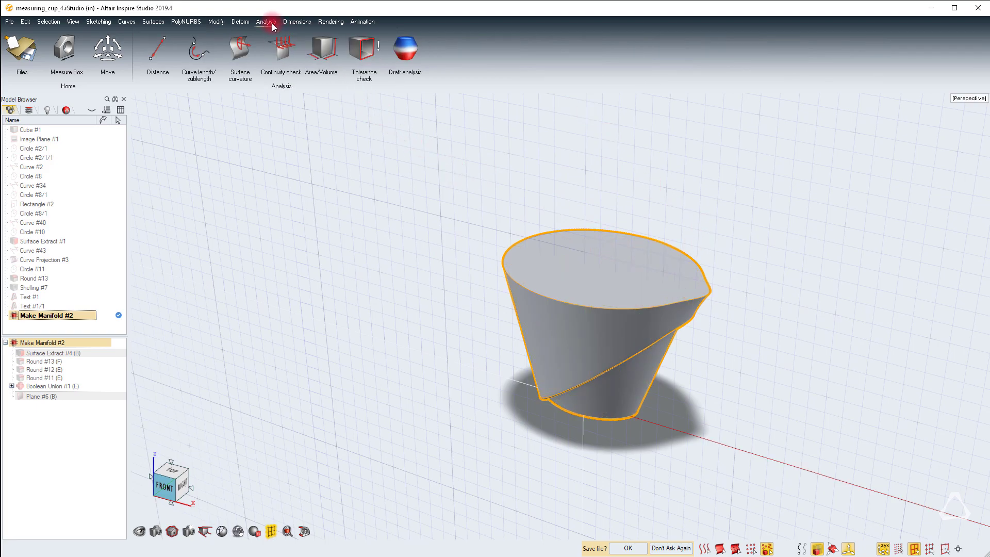
pyautogui.click(320, 49)
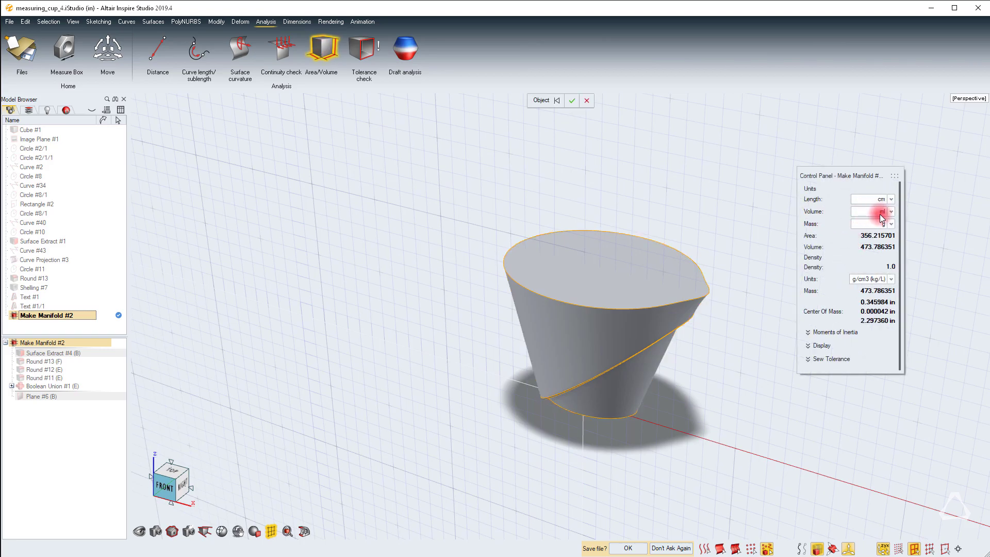
pyautogui.click(810, 255)
pyautogui.rightClick(784, 289)
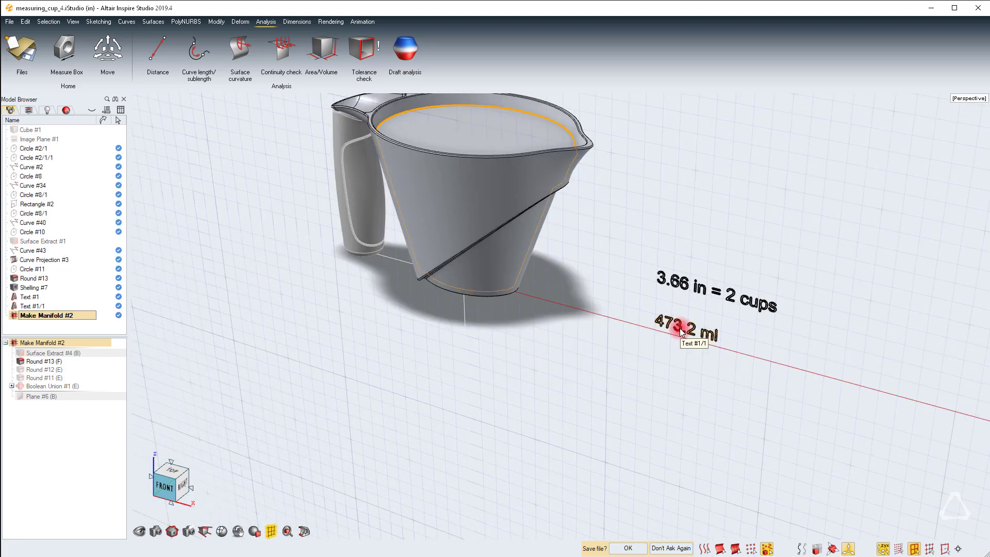
pyautogui.click(626, 230)
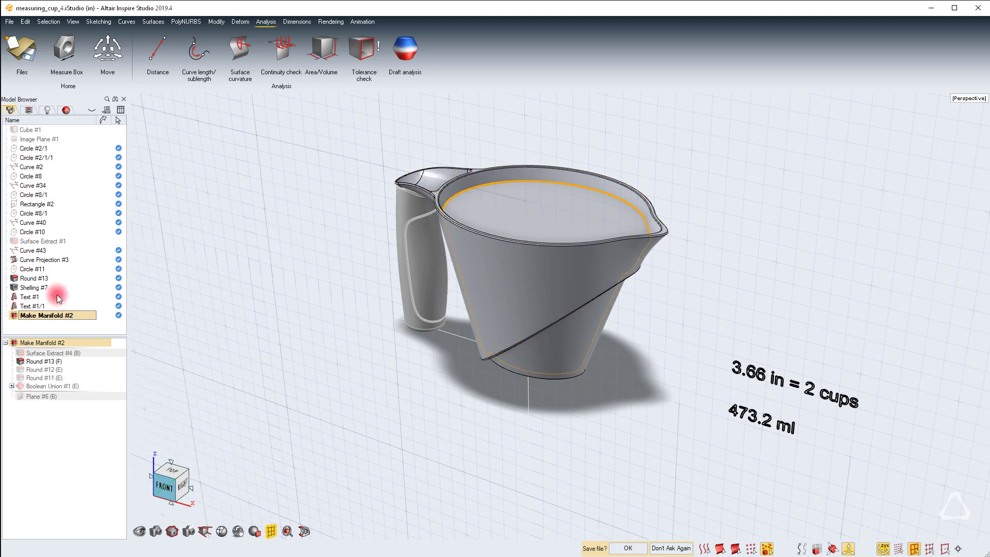
# Edit the Z position of the fill-height plane through the closed solid's construction history
pyautogui.doubleClick(32, 396)
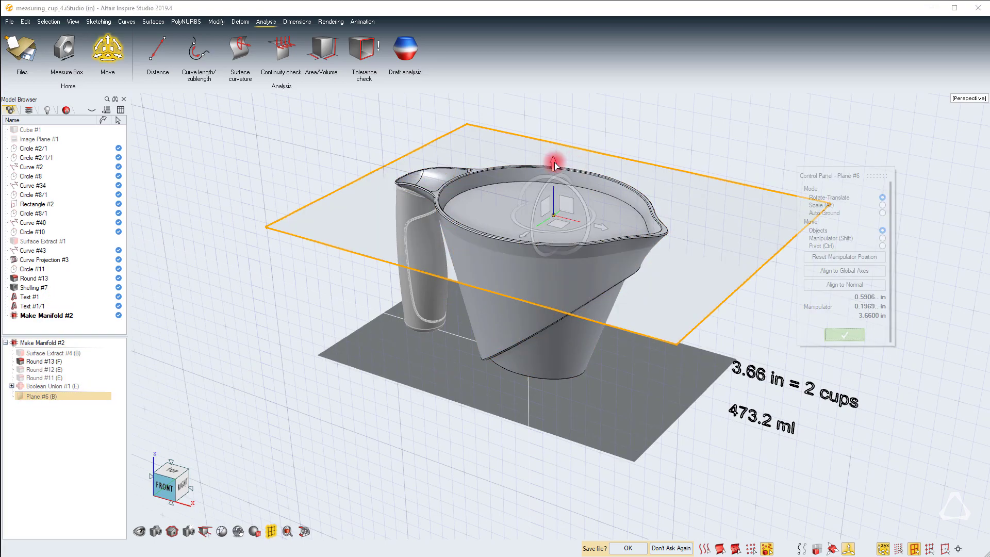
pyautogui.click(554, 164)
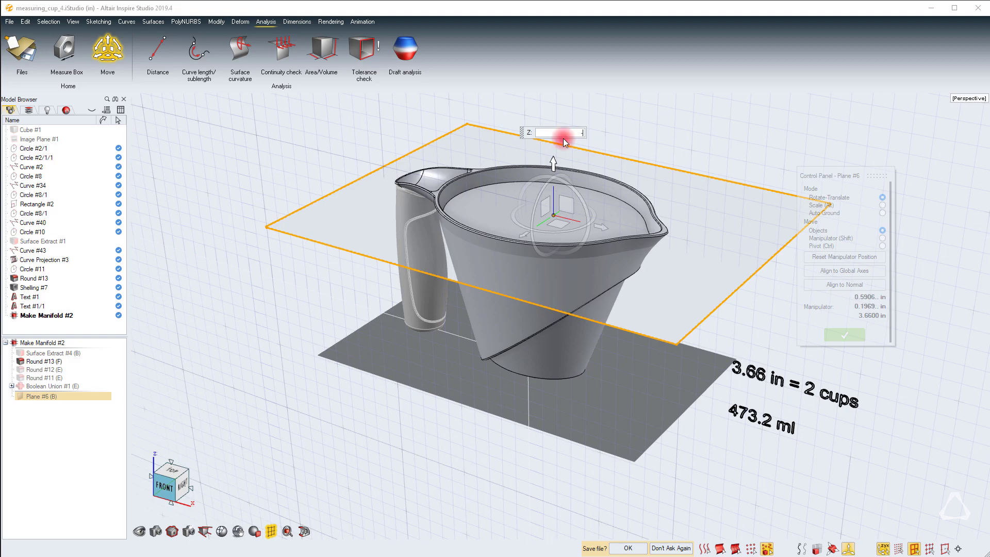
pyautogui.press('Return')
# Make the closed fill solid unselectable while keeping it visible, and hide the two text labels
pyautogui.moveTo(592, 129); pyautogui.dragTo(666, 128, button='right')
pyautogui.click(575, 169)
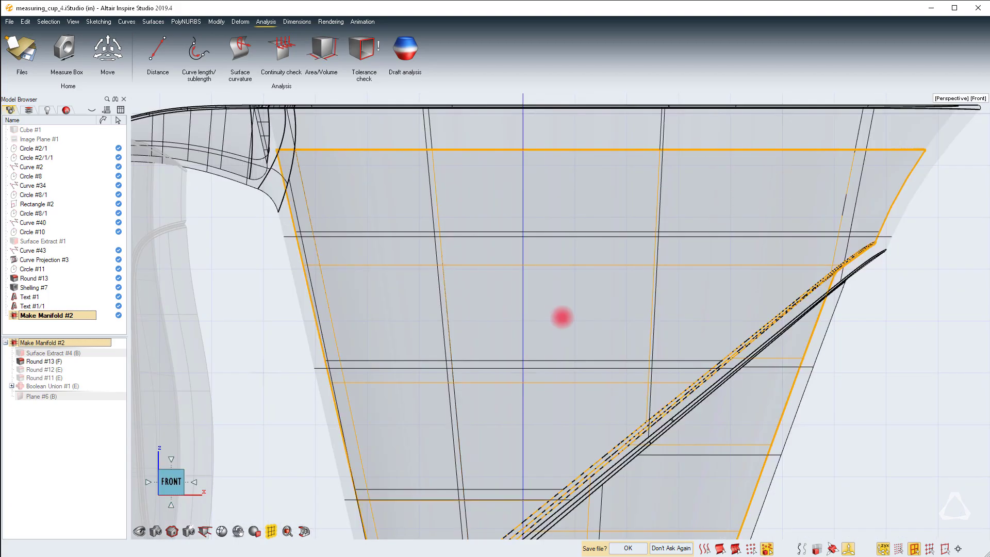
pyautogui.moveTo(562, 317); pyautogui.dragTo(784, 177, button='middle')
pyautogui.scroll(-5, 784, 177)
pyautogui.click(737, 131)
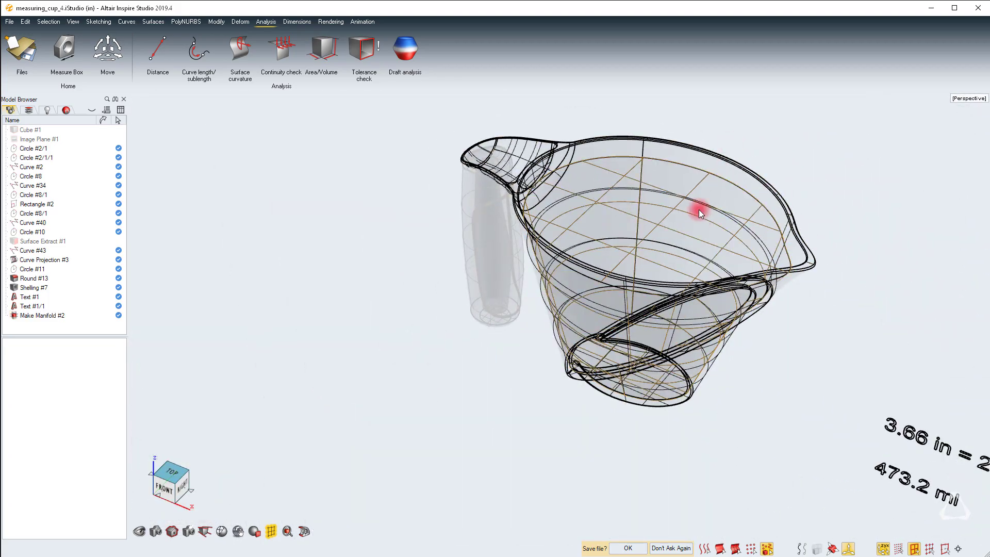
pyautogui.click(695, 184)
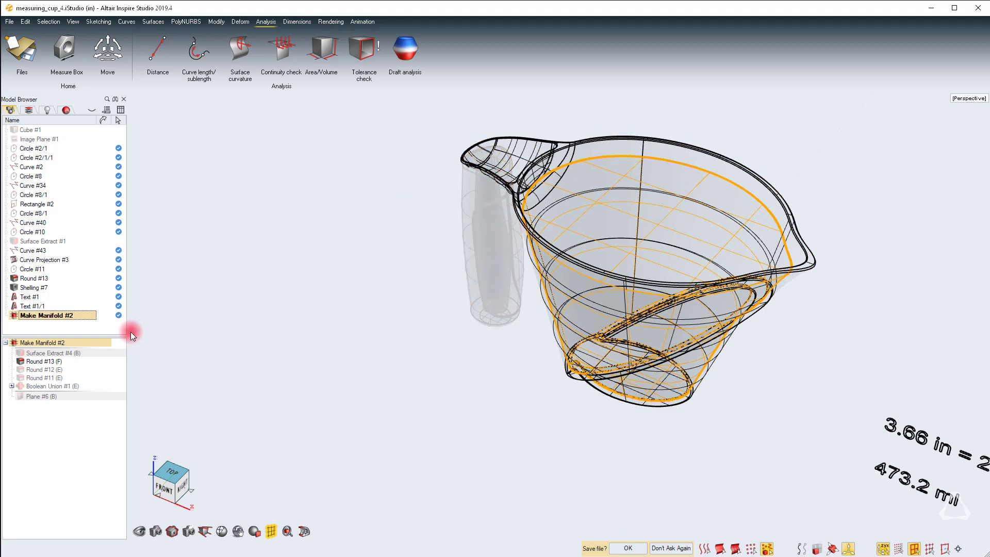
pyautogui.click(118, 315)
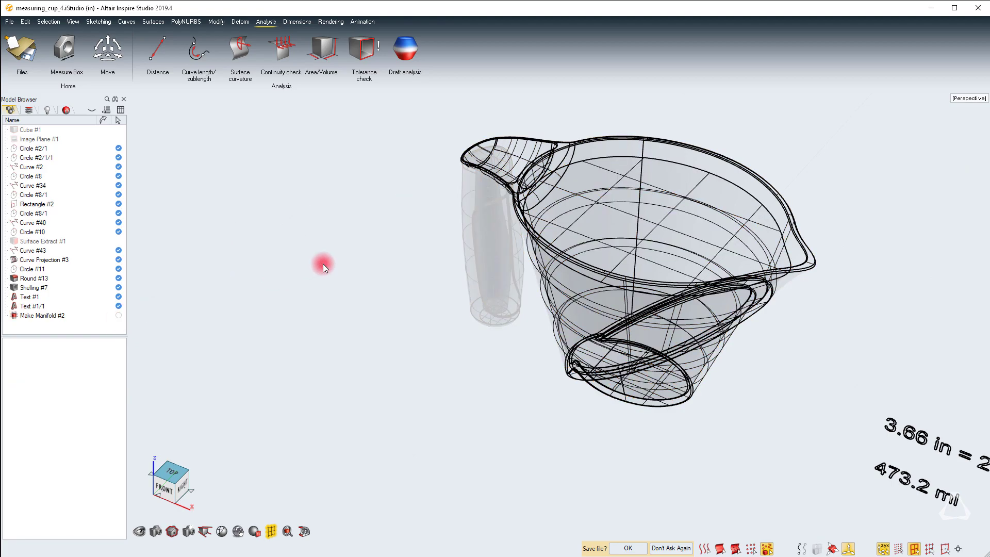
pyautogui.click(565, 314)
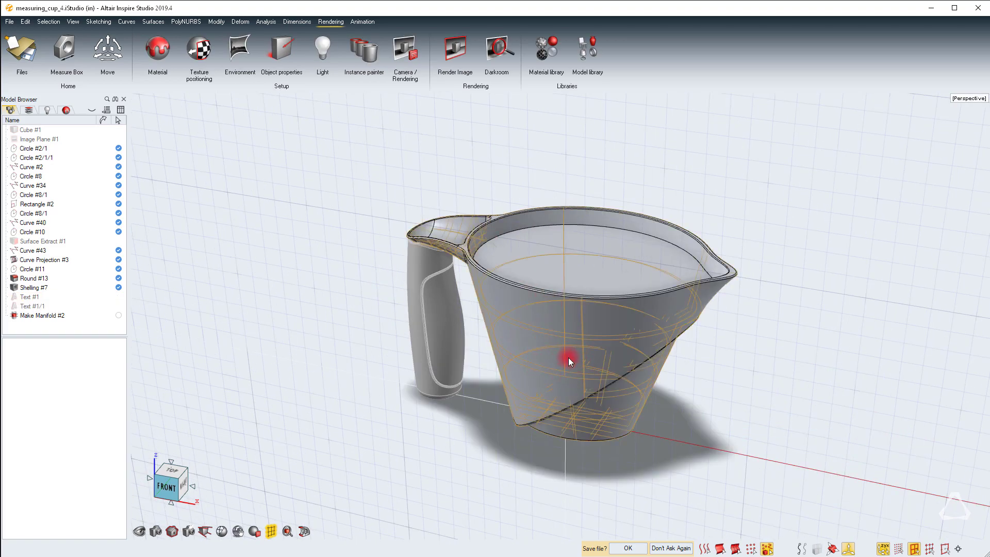
pyautogui.click(462, 170)
pyautogui.click(539, 290)
pyautogui.click(362, 106)
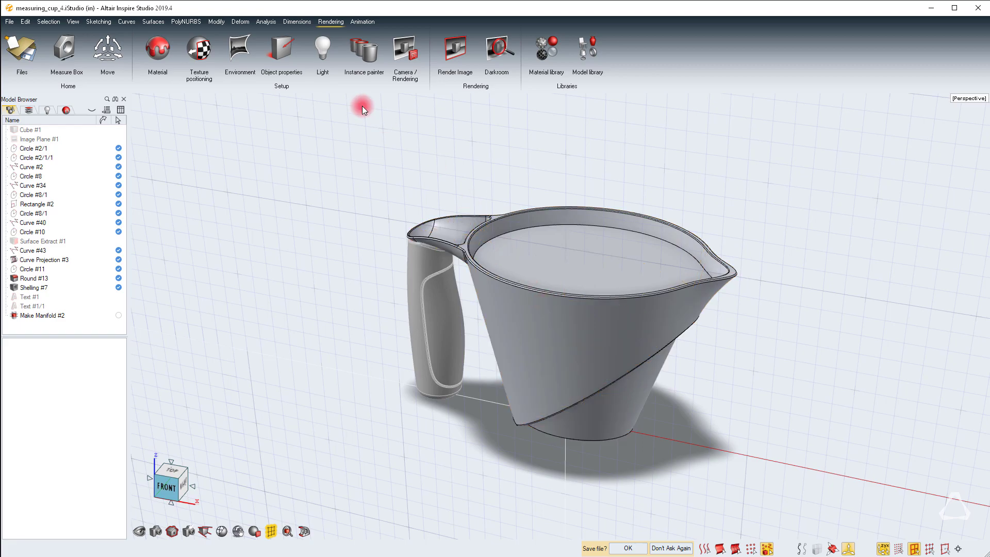
pyautogui.moveTo(560, 315); pyautogui.dragTo(499, 299, button='right')
pyautogui.click(560, 316)
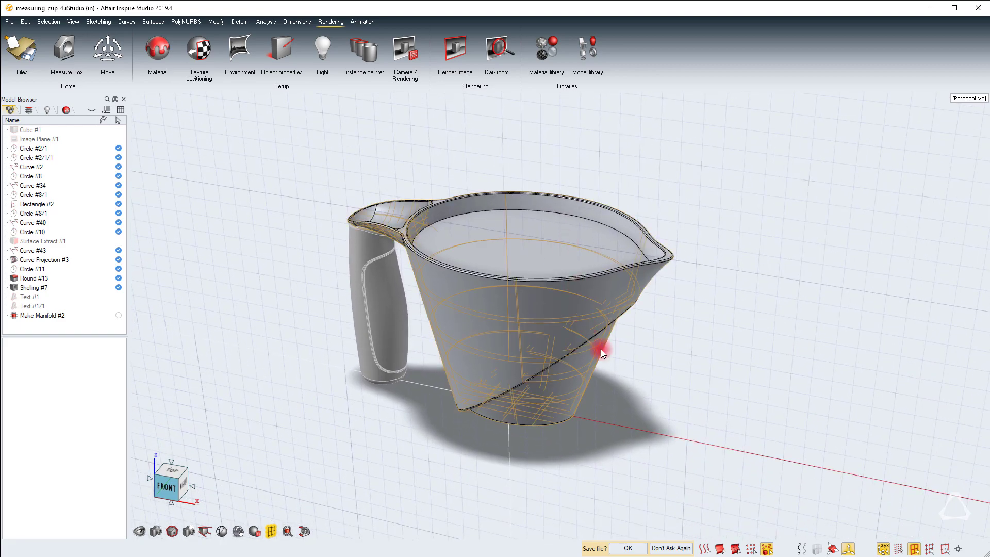
pyautogui.click(632, 333)
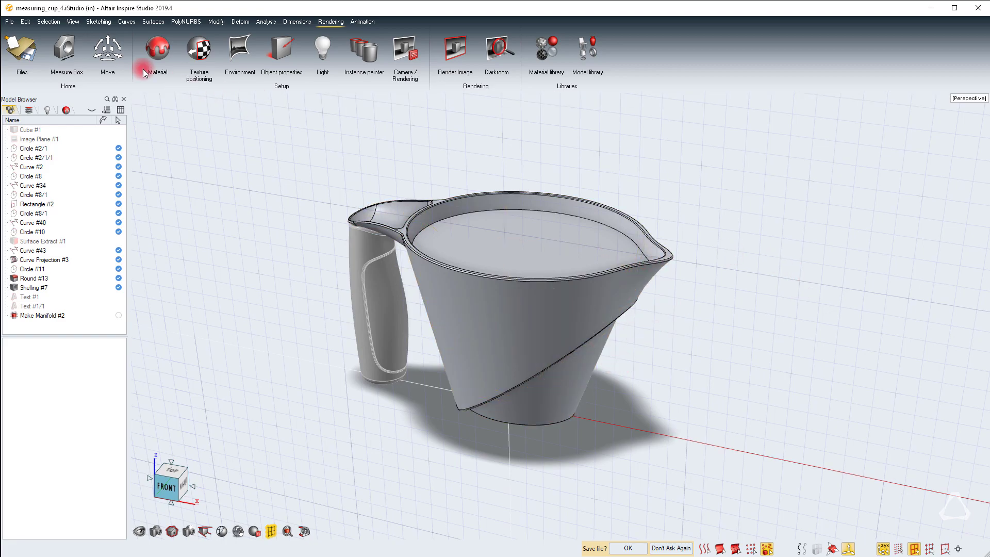
# Save the model as measuring_cup_for_render, replacing the existing file in the measuring_cup folder
pyautogui.click(9, 22)
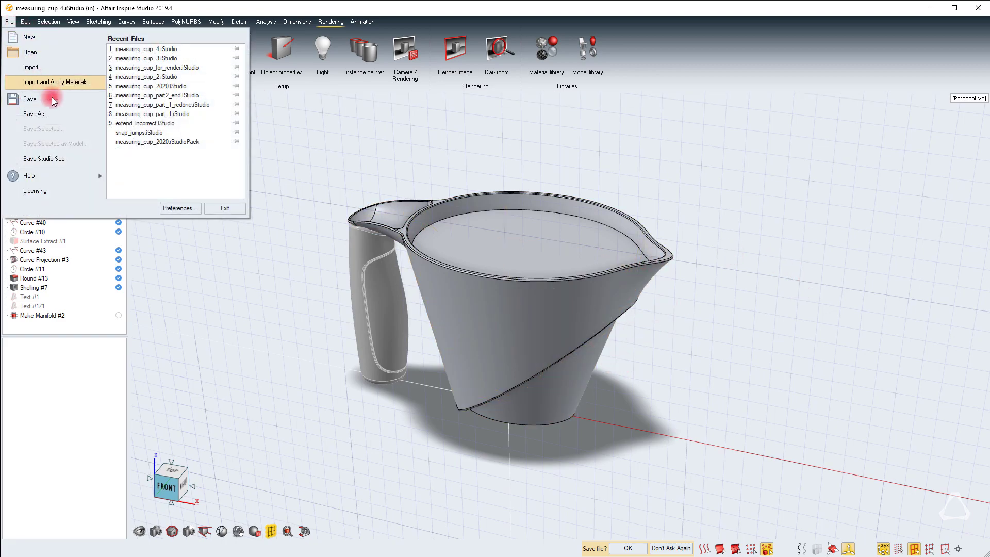
pyautogui.click(147, 141)
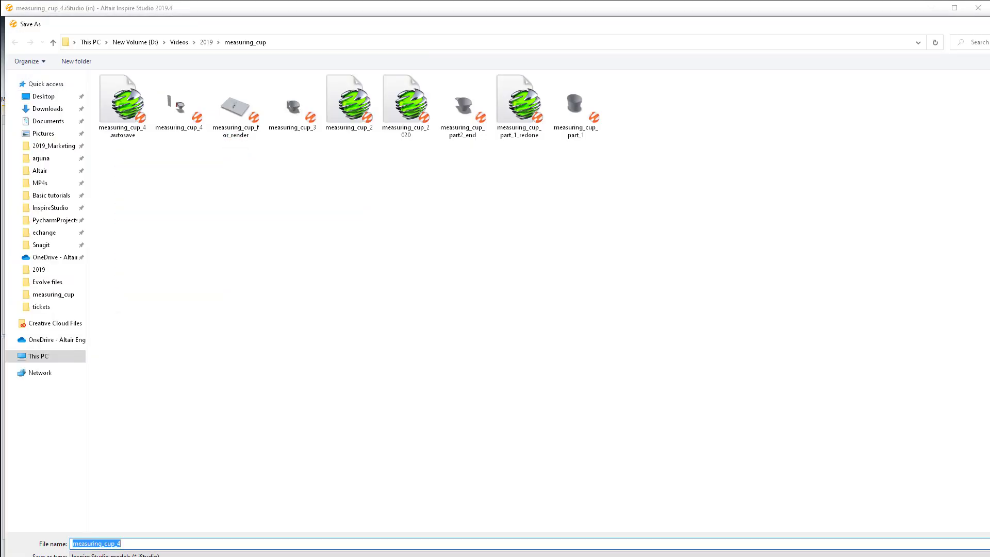
pyautogui.click(230, 114)
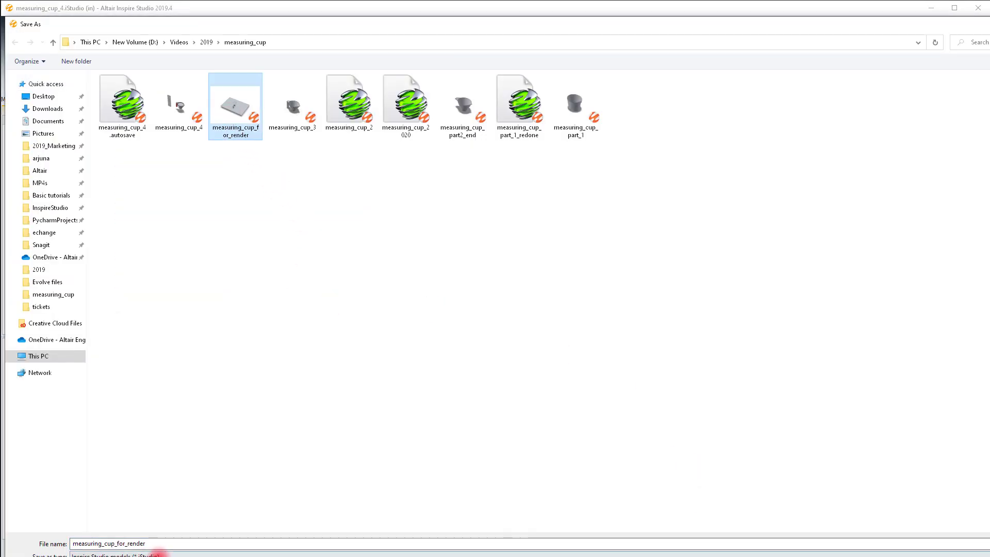
pyautogui.press('Return')
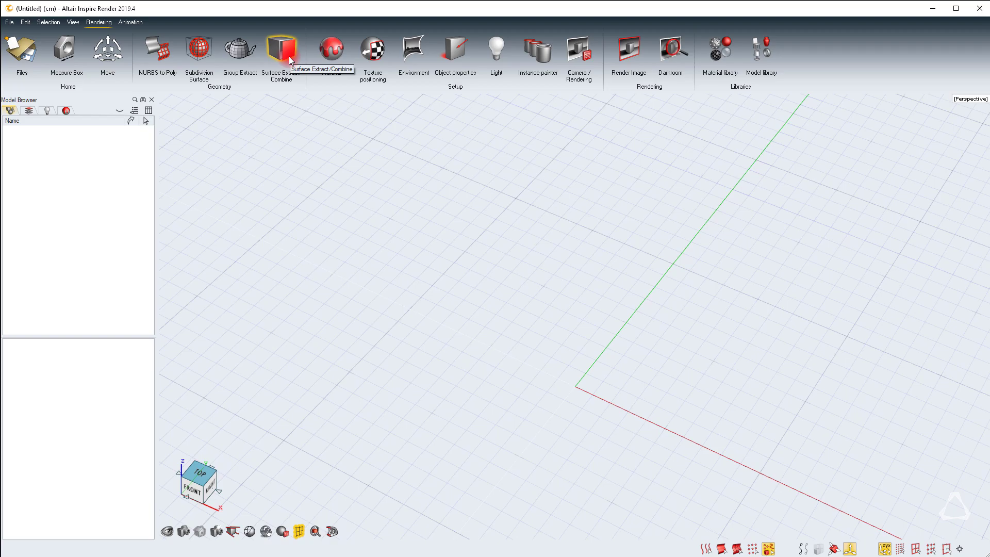
# Switch to Altair Inspire Render and open the recent file measuring_cup_for_render.iStudio
pyautogui.click(513, 120)
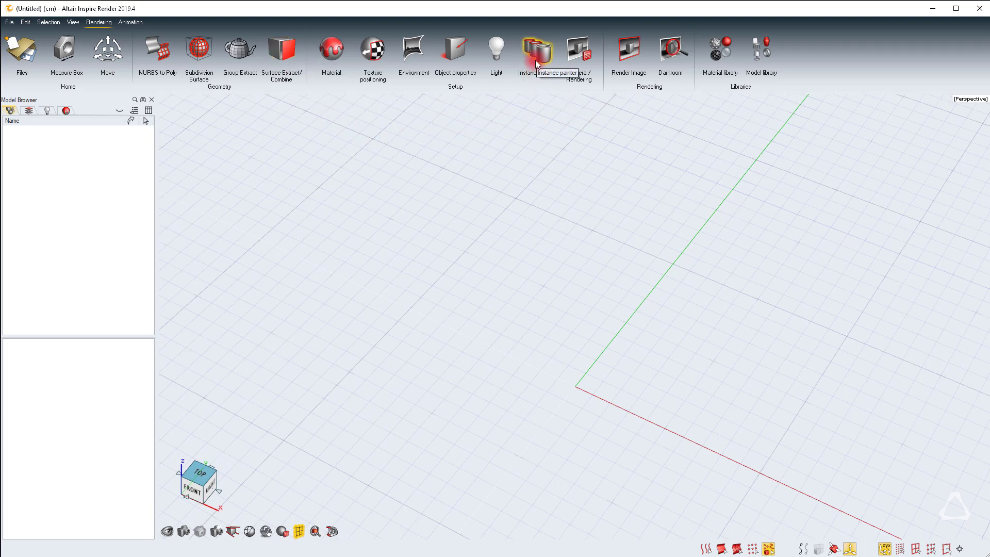
pyautogui.click(9, 22)
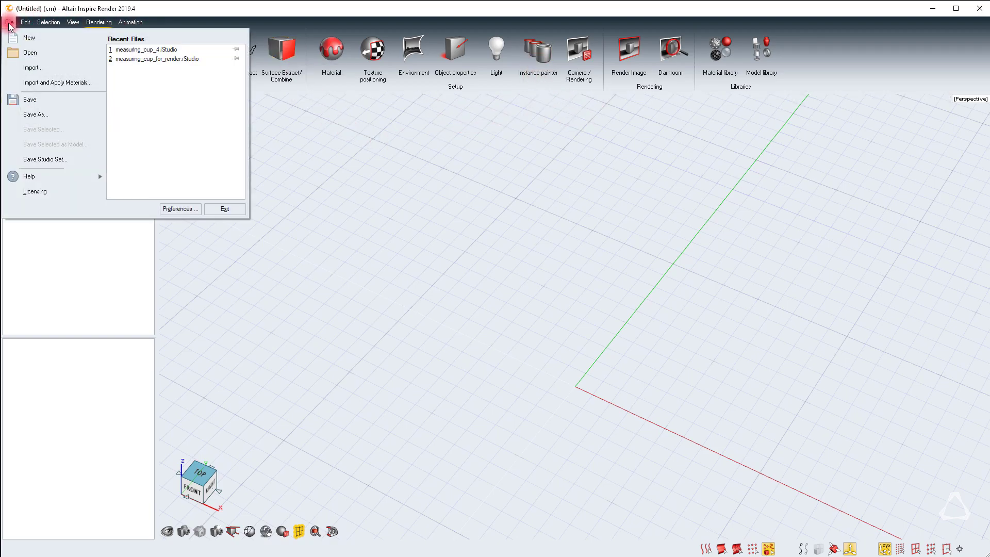
pyautogui.click(157, 59)
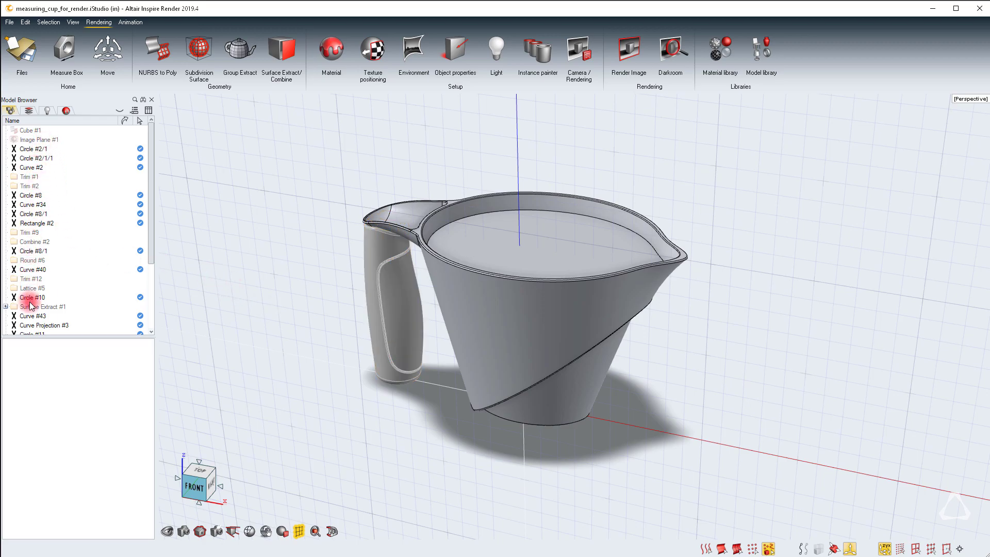
# Extract the cup's outer wall face above the diagonal edge as a separate surface with Surface Extract/Combine
pyautogui.scroll(-3, 30, 305)
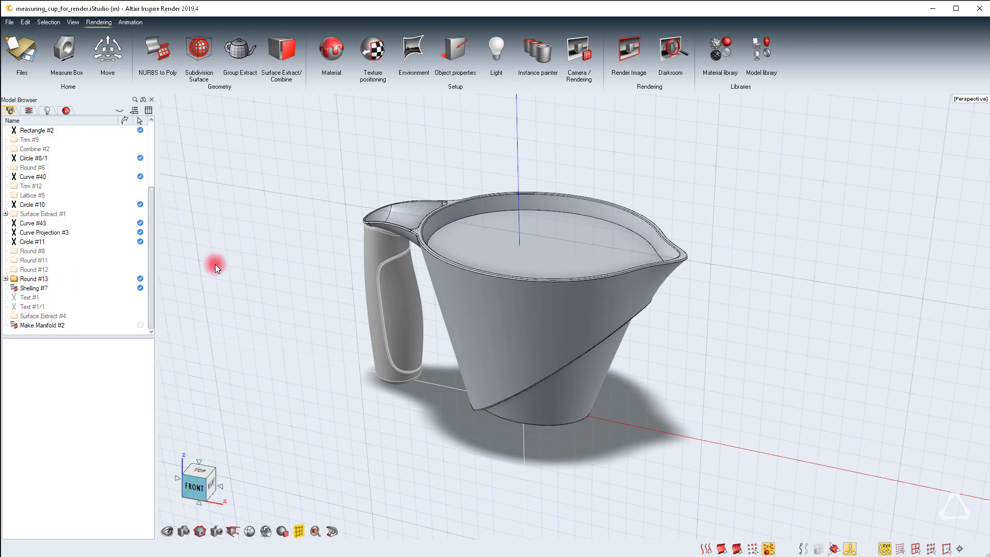
pyautogui.click(487, 340)
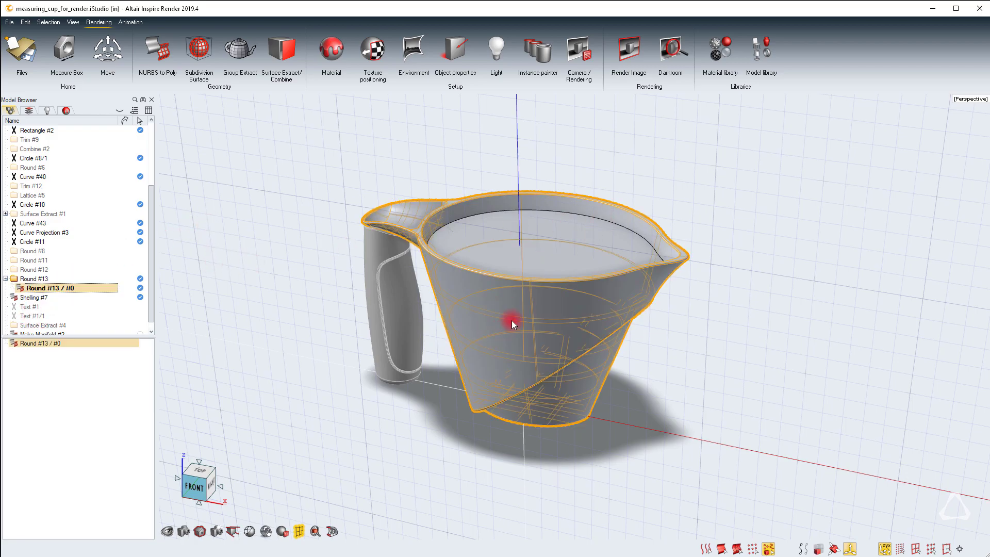
pyautogui.click(275, 202)
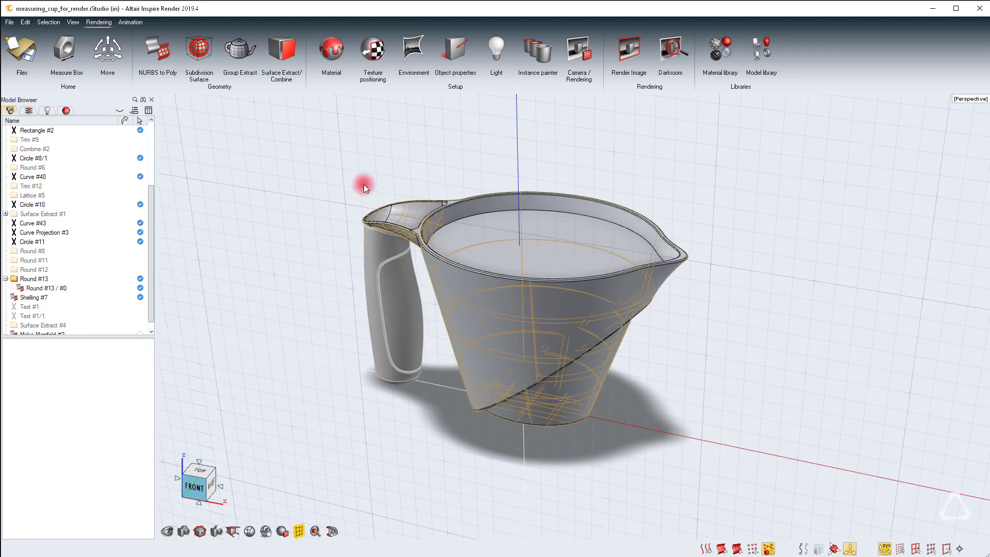
pyautogui.click(294, 48)
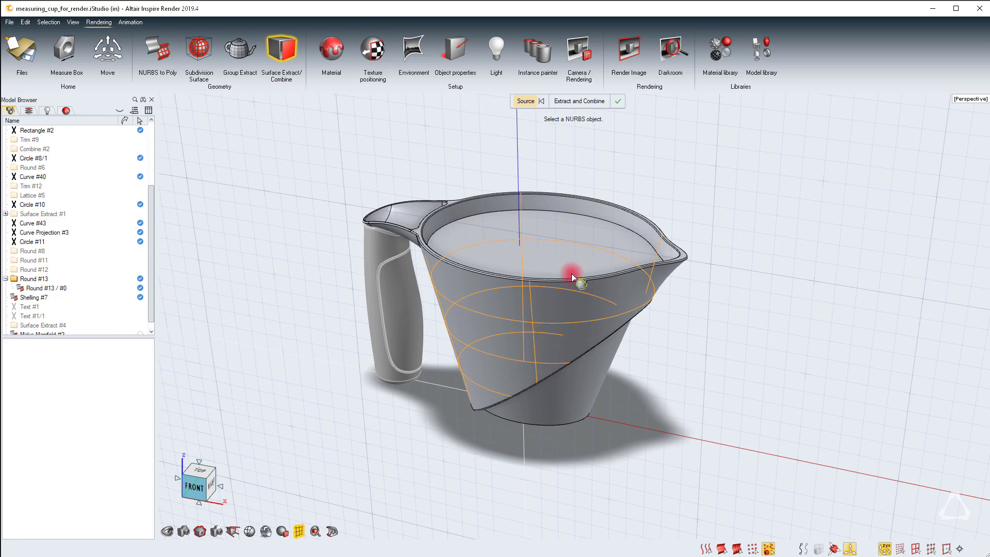
pyautogui.click(439, 318)
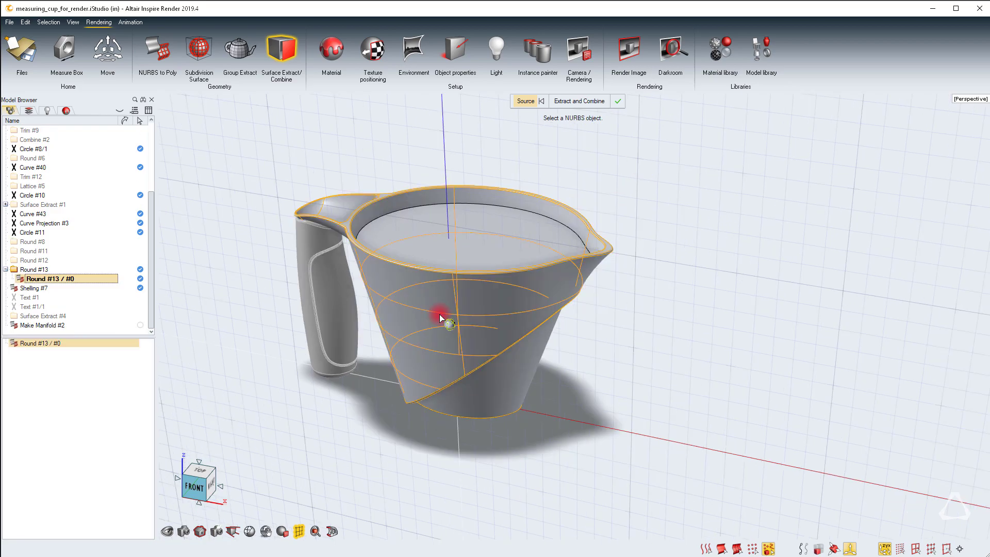
pyautogui.click(565, 100)
pyautogui.click(618, 101)
pyautogui.click(693, 287)
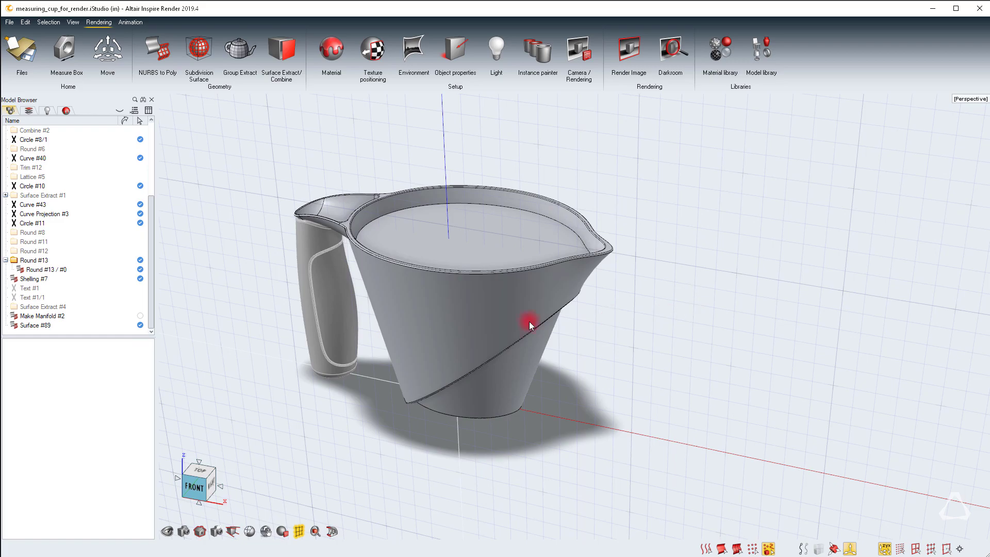
# Isolate the extracted outer wall surface to examine it from another angle, and bring all other objects back
pyautogui.click(515, 323)
pyautogui.press('i')
pyautogui.click(728, 312)
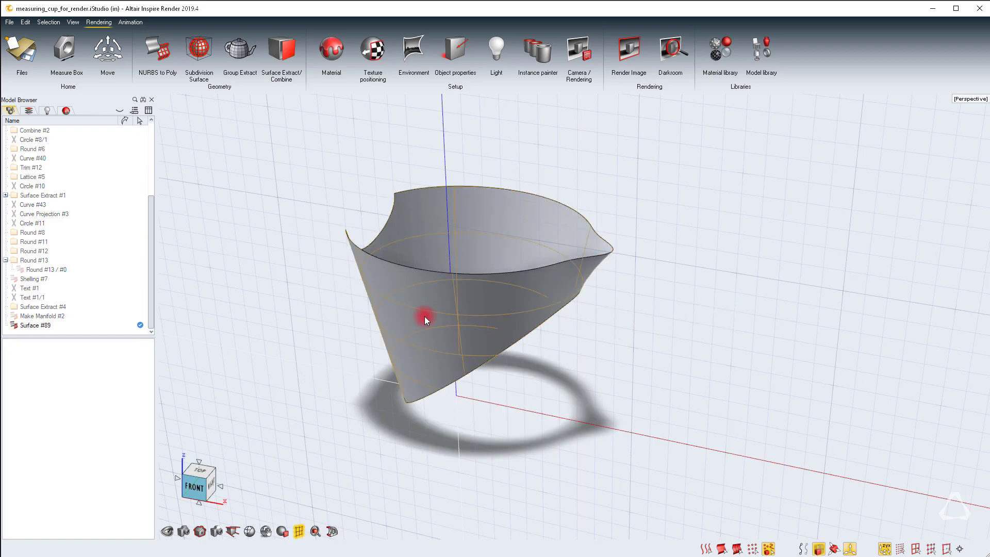
pyautogui.moveTo(424, 317); pyautogui.dragTo(581, 316, button='middle')
pyautogui.moveTo(581, 316); pyautogui.dragTo(575, 314, button='right')
pyautogui.press('i')
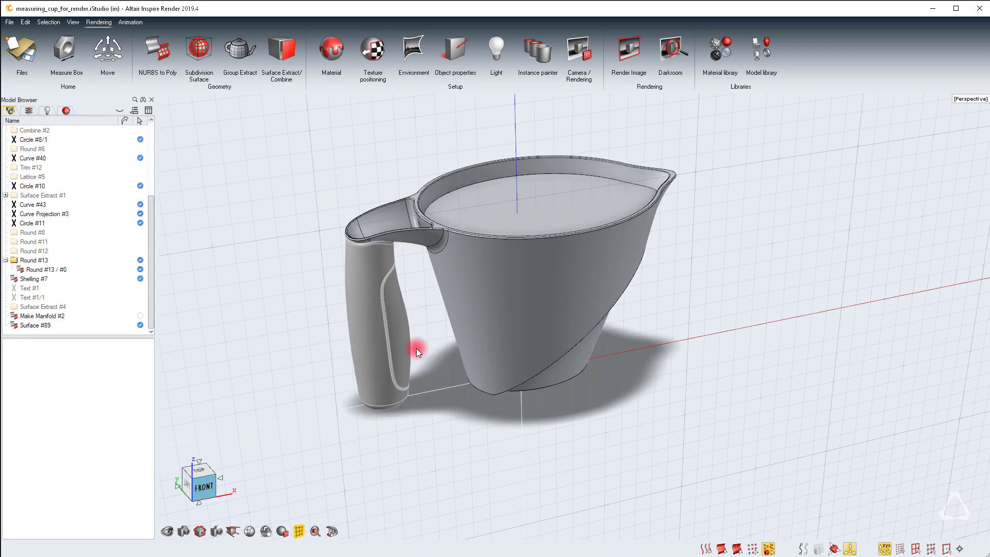
# Turn on the live rendered view of the measuring cup and select its handle
pyautogui.press('r')
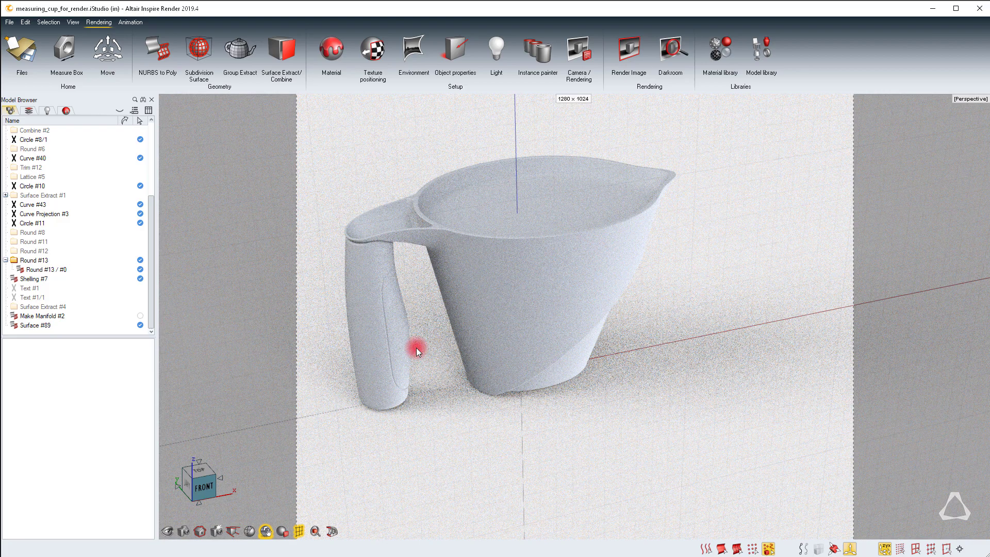
pyautogui.moveTo(405, 118)
pyautogui.mouseDown()
pyautogui.moveTo(467, 198)
pyautogui.moveTo(529, 243)
pyautogui.moveTo(475, 211)
pyautogui.mouseUp()
pyautogui.moveTo(418, 292); pyautogui.dragTo(334, 328)
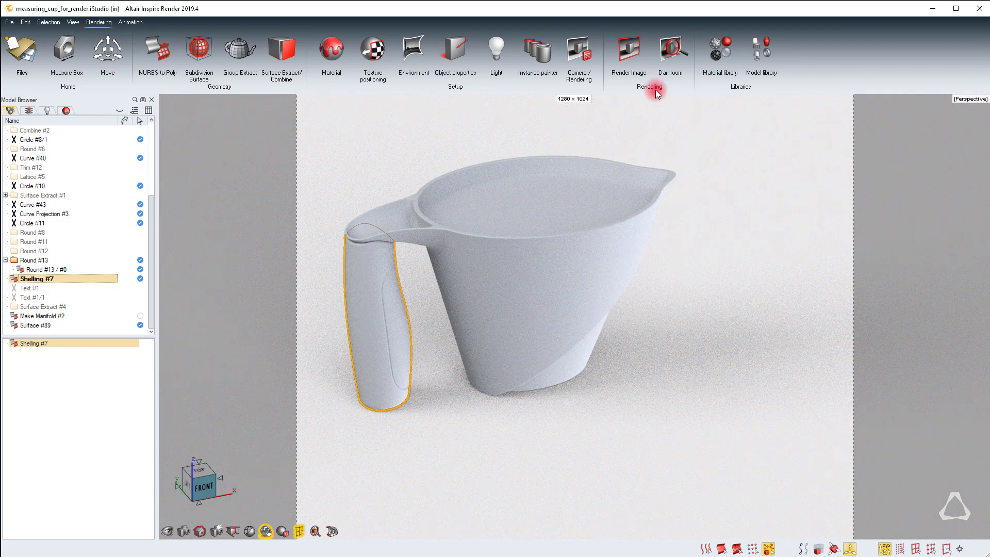
# Assign the Molded Black Plastic 01 material from the material library to the cup's handle
pyautogui.click(723, 50)
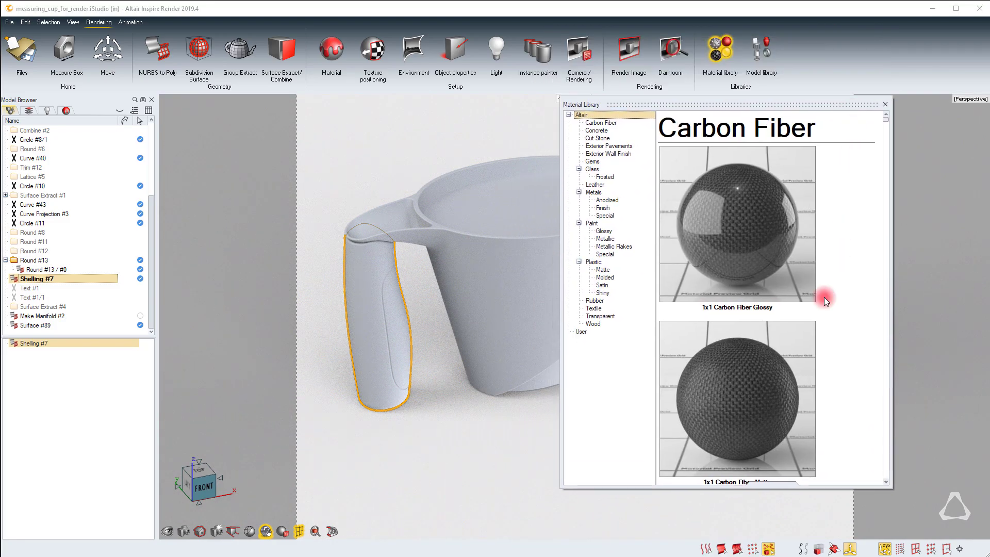
pyautogui.moveTo(784, 478)
pyautogui.moveTo(826, 478); pyautogui.dragTo(776, 481)
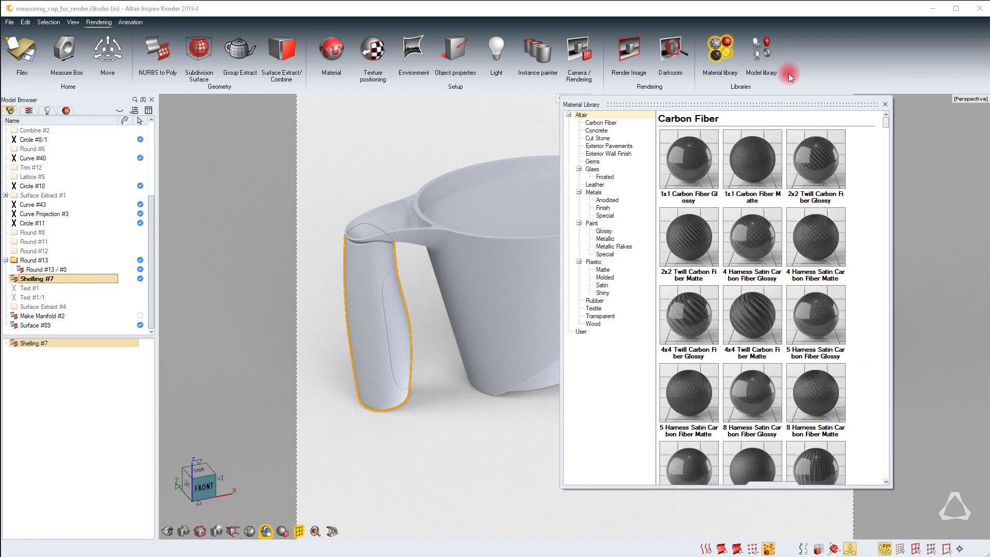
pyautogui.moveTo(798, 104); pyautogui.dragTo(883, 109)
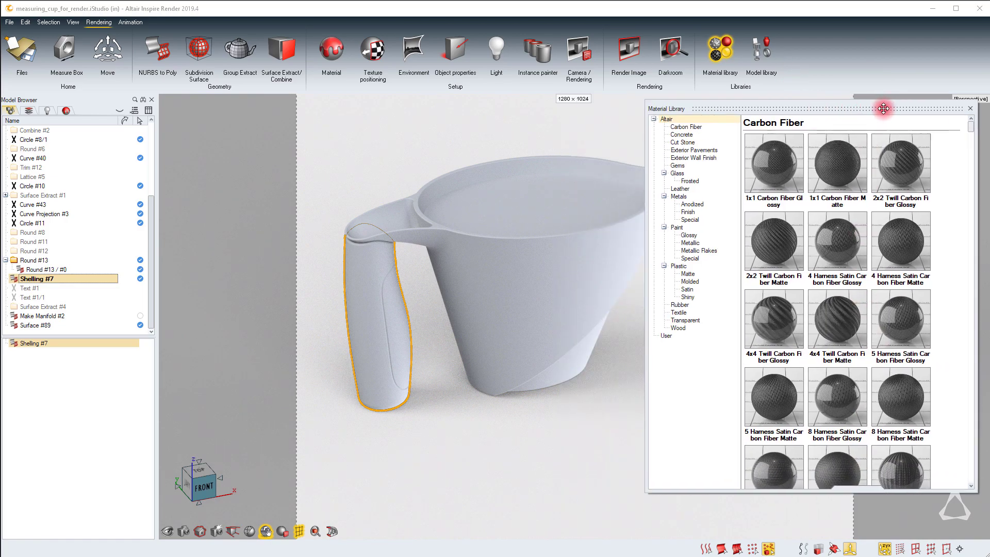
pyautogui.click(690, 283)
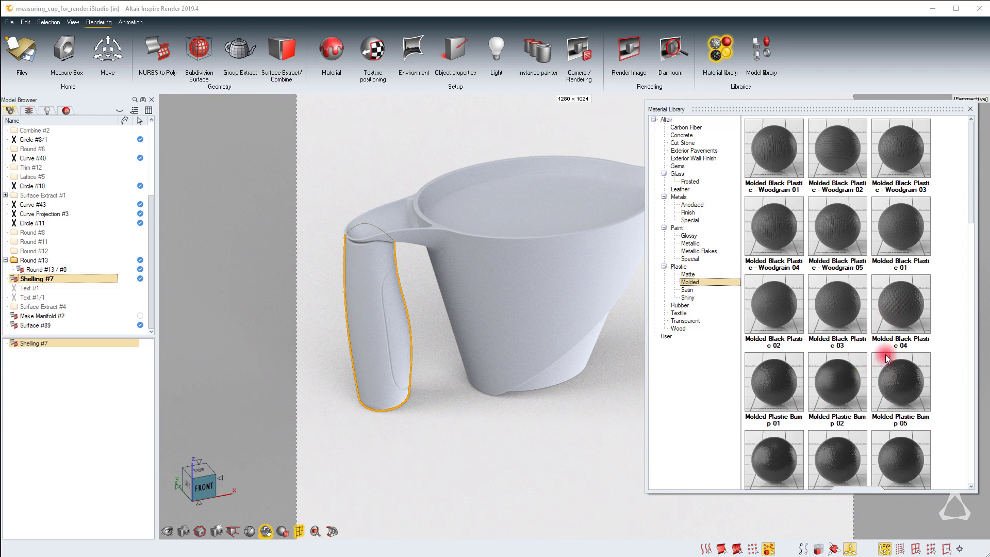
pyautogui.moveTo(901, 229); pyautogui.dragTo(374, 306)
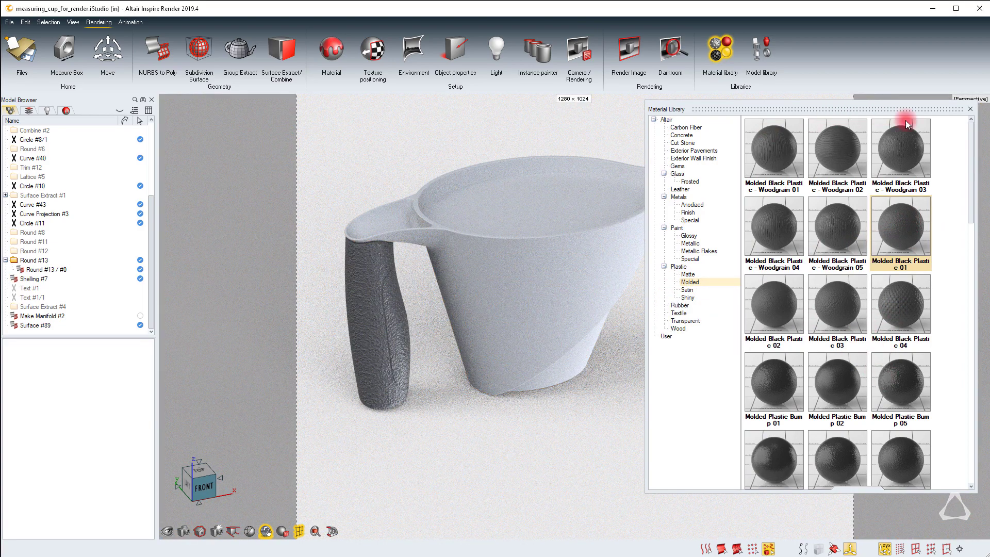
pyautogui.click(970, 109)
# Reduce the global size of the handle's bump texture with Texture positioning
pyautogui.click(378, 338)
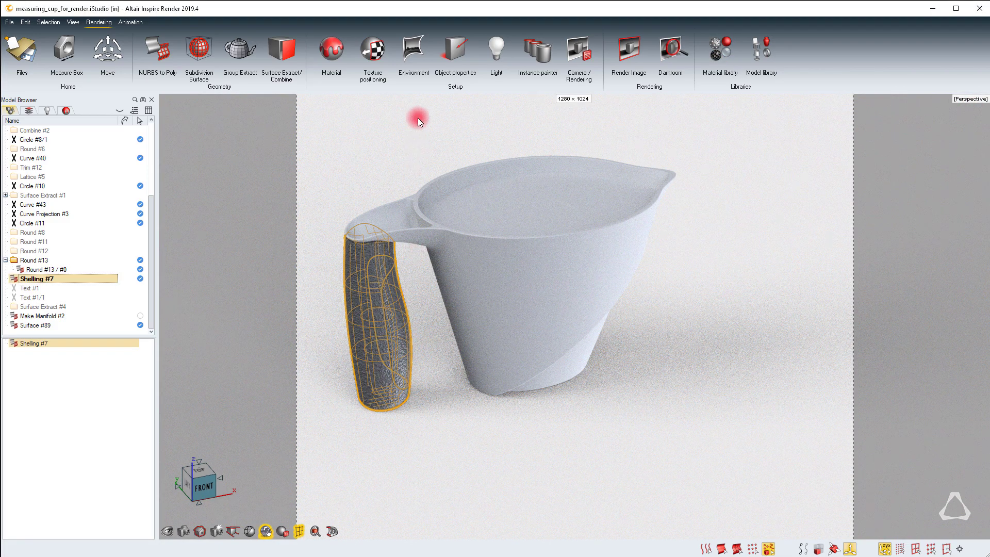
pyautogui.click(376, 55)
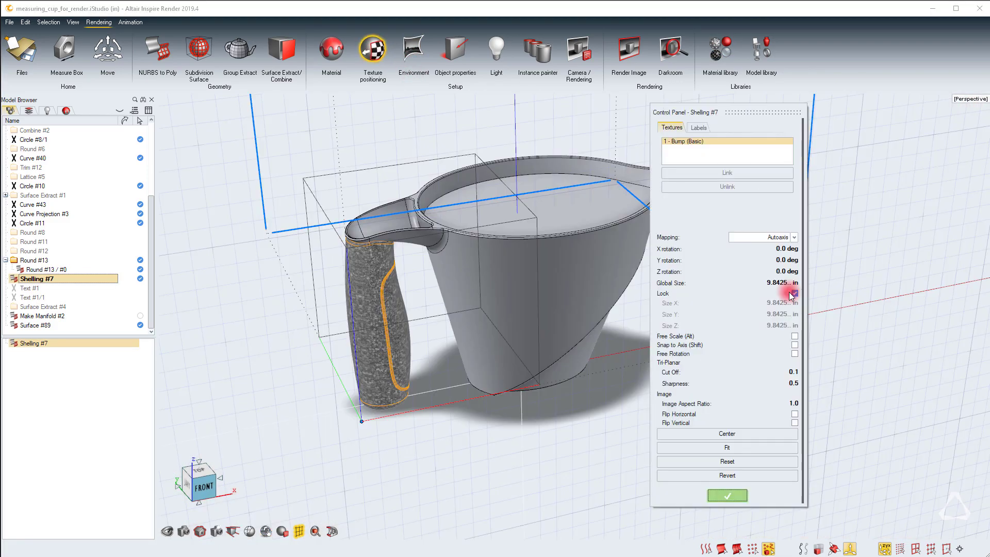
pyautogui.click(768, 283)
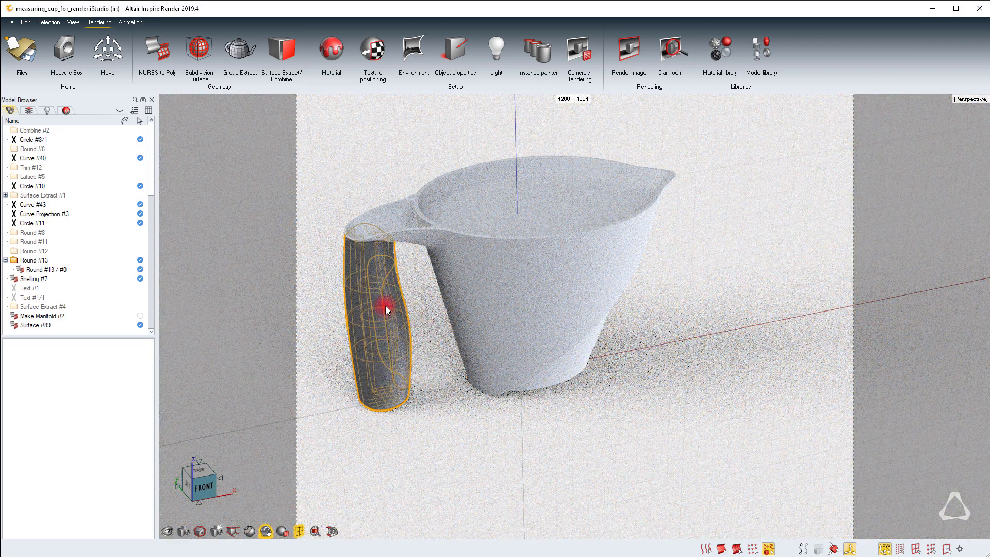
# Change the handle material's color to red
pyautogui.doubleClick(385, 305)
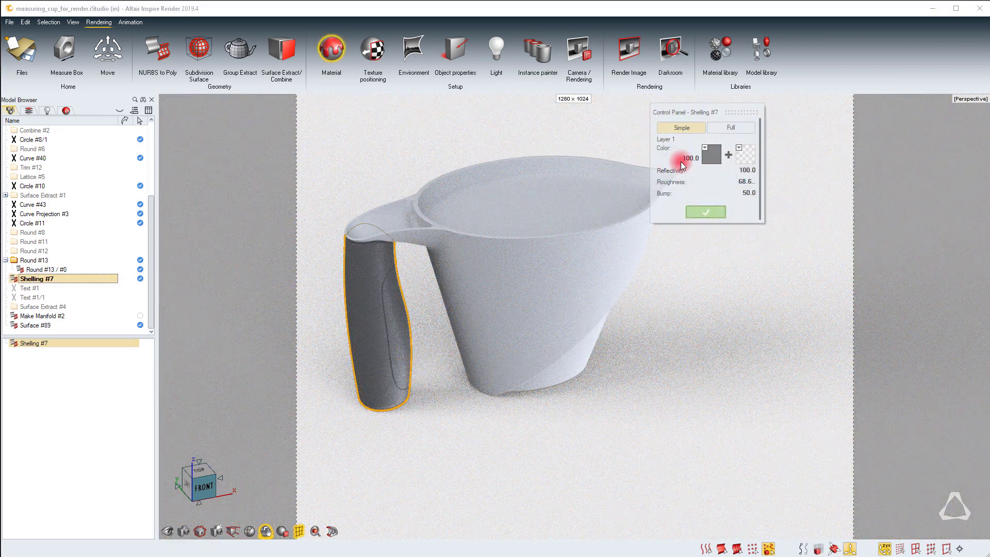
pyautogui.click(712, 154)
pyautogui.moveTo(819, 205); pyautogui.dragTo(826, 213)
pyautogui.click(851, 341)
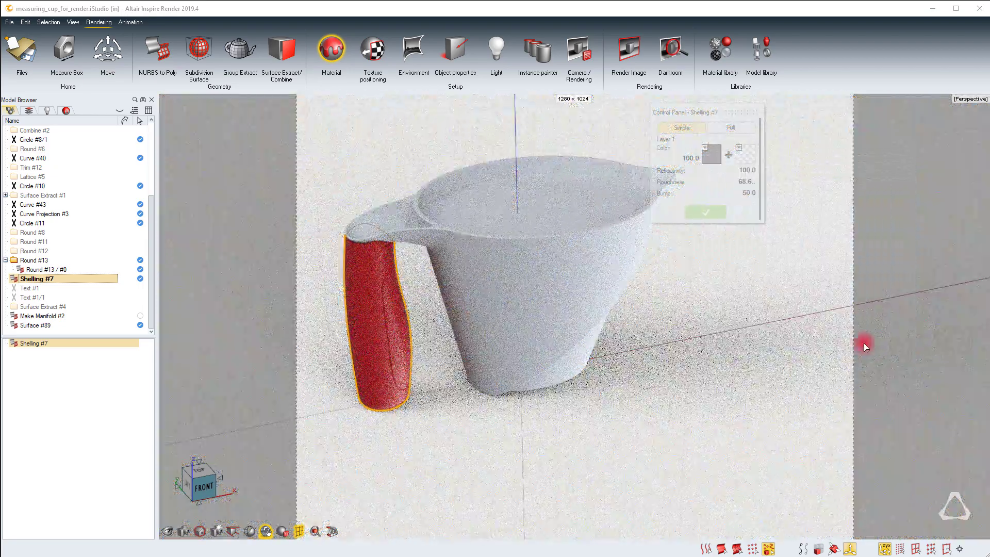
# Apply the Transparent Shiny Blue Plastic library material to the cup body and its extracted outer wall surface
pyautogui.moveTo(391, 146); pyautogui.dragTo(512, 237)
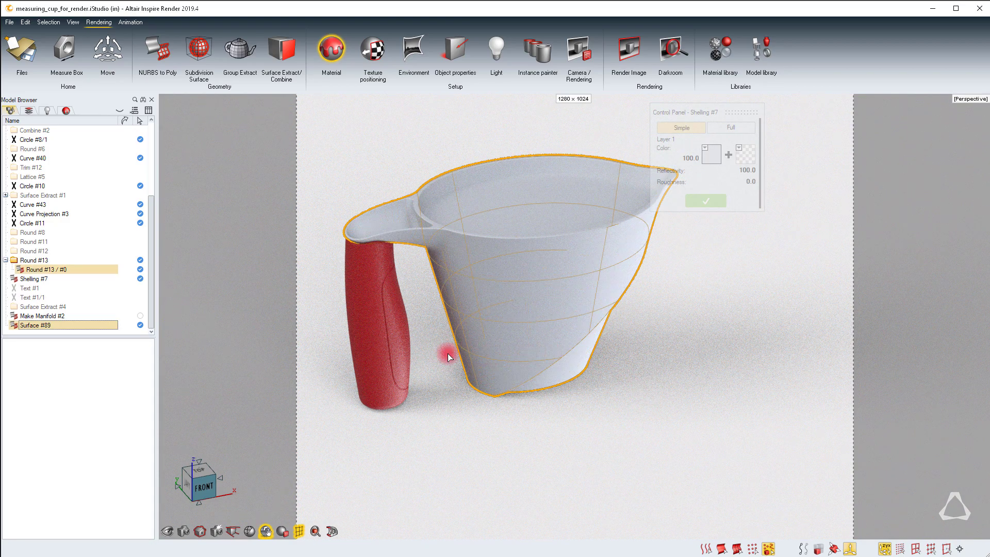
pyautogui.click(380, 309)
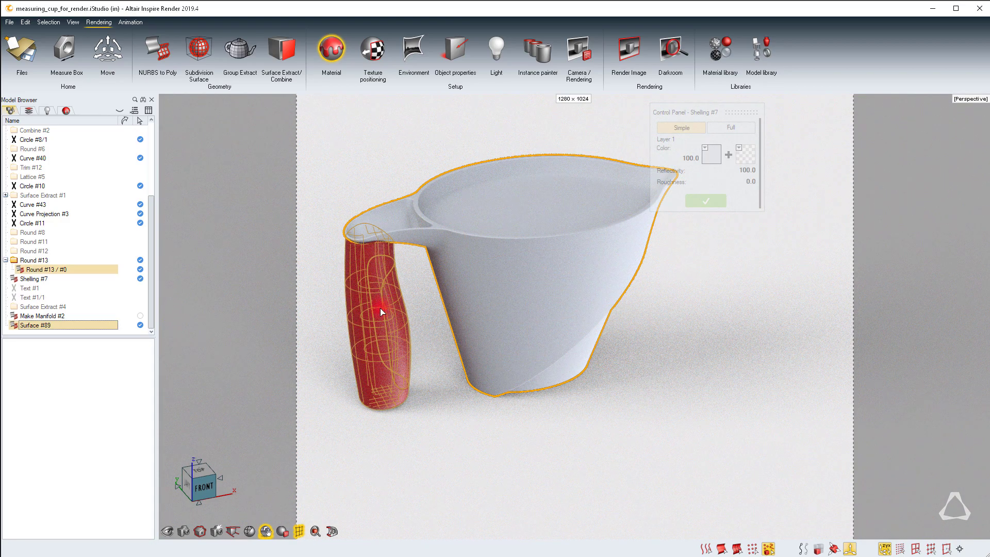
pyautogui.click(724, 64)
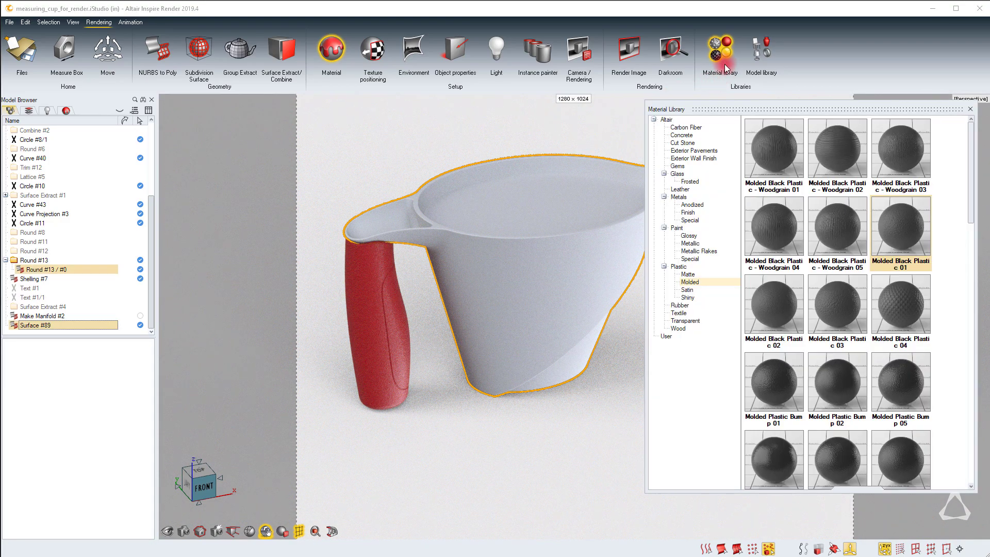
pyautogui.click(700, 319)
pyautogui.click(790, 299)
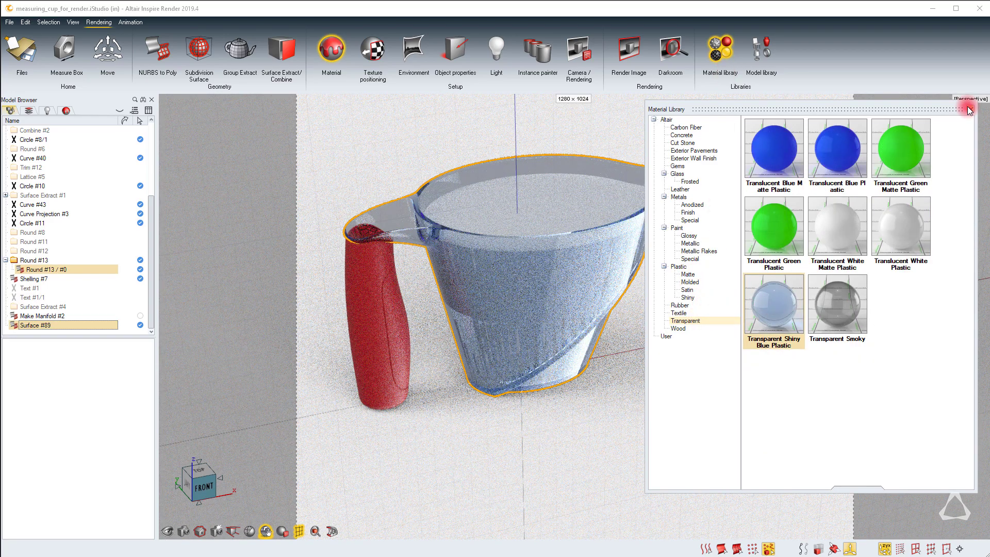
pyautogui.click(969, 109)
# Change the transparent plastic's absorption color to a near-white tone in the full material settings
pyautogui.click(326, 75)
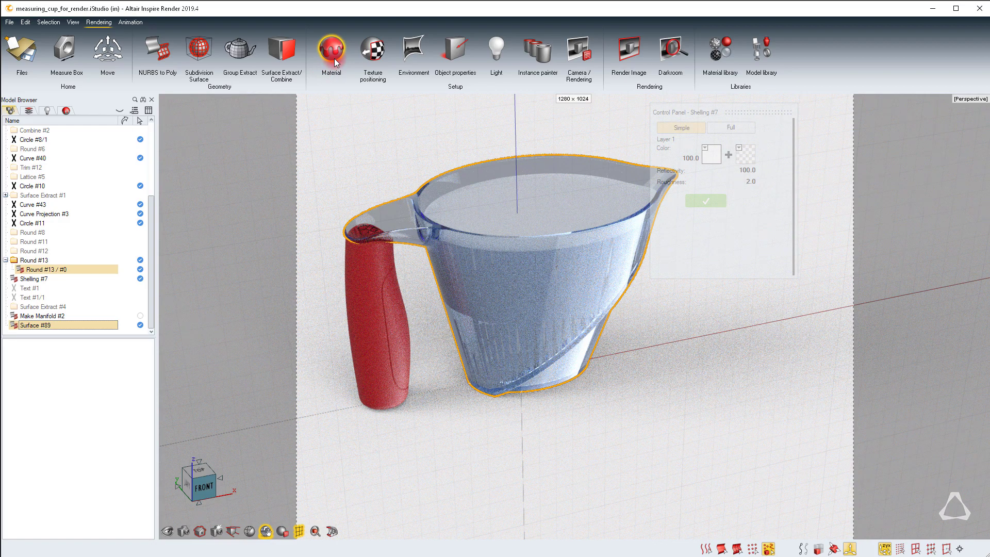
pyautogui.click(733, 127)
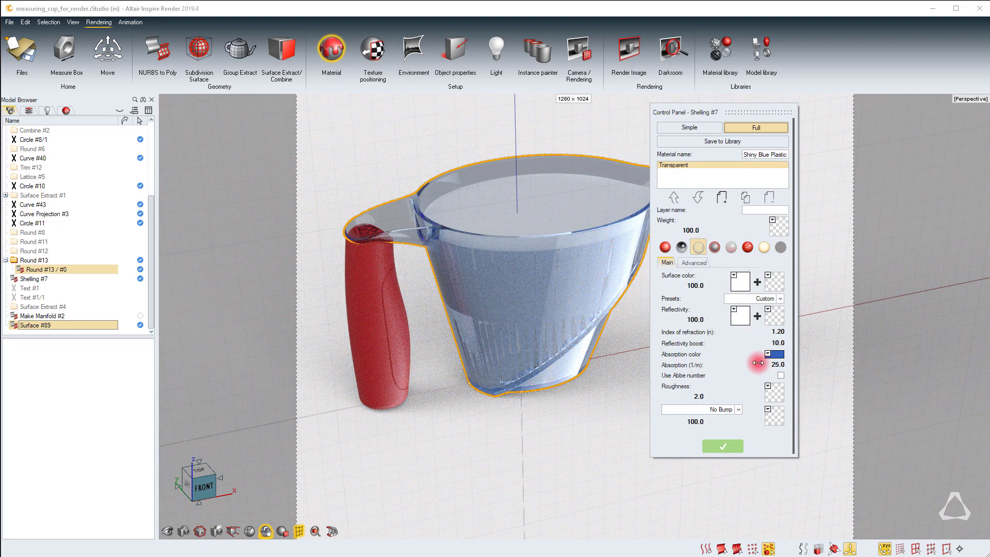
pyautogui.click(773, 354)
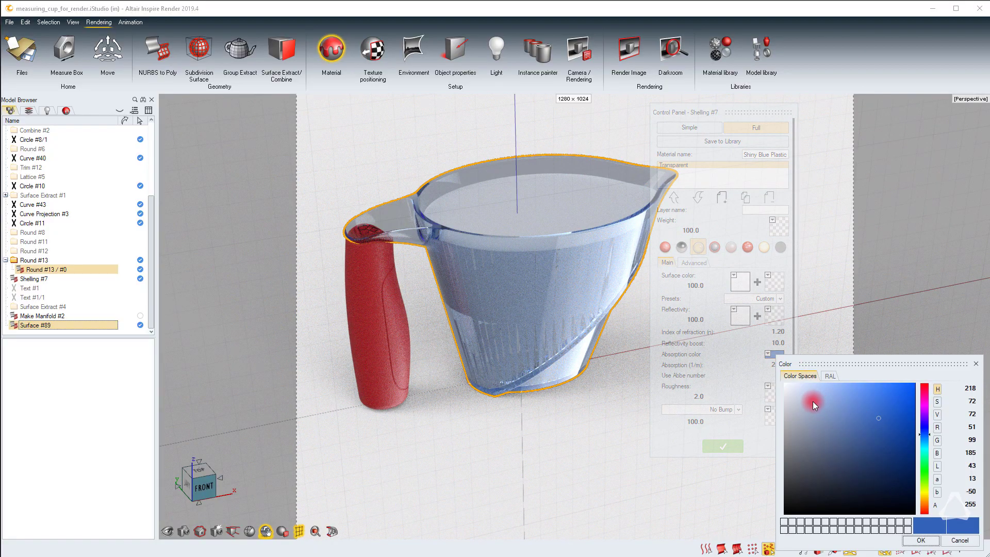
pyautogui.moveTo(813, 401); pyautogui.dragTo(794, 391)
pyautogui.click(920, 539)
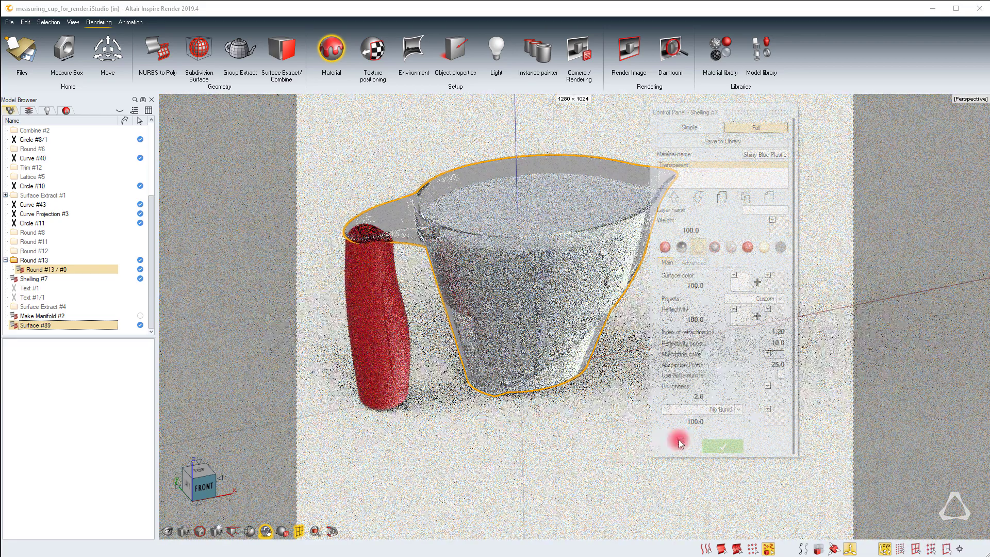
pyautogui.click(721, 445)
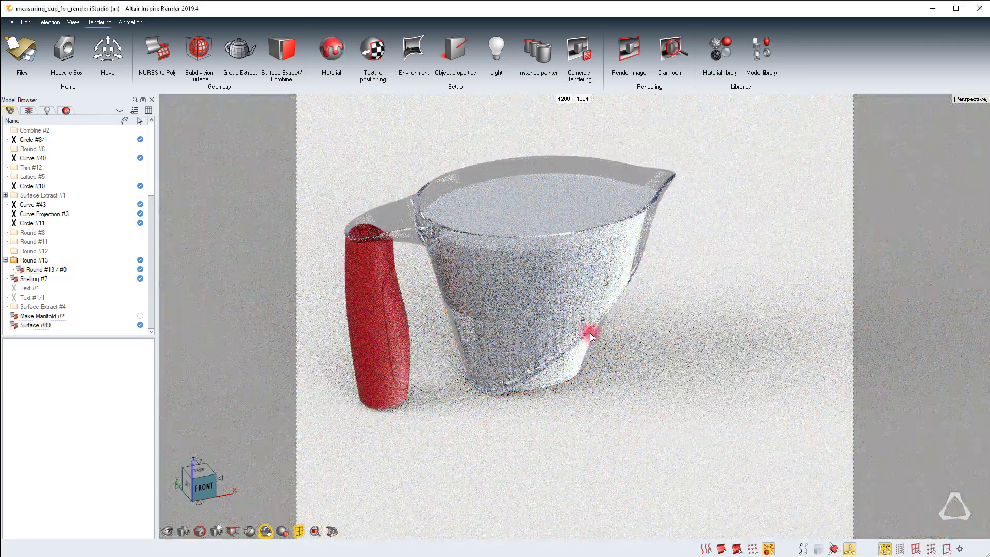
# Hide the cup body Round #13 to view the remaining parts in the render, and show it again
pyautogui.click(504, 197)
pyautogui.click(544, 355)
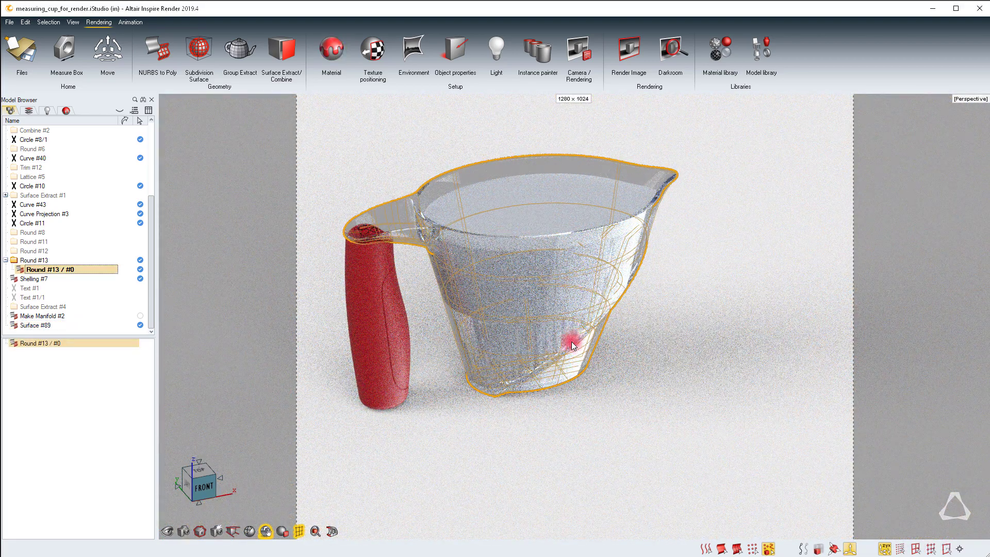
pyautogui.click(92, 269)
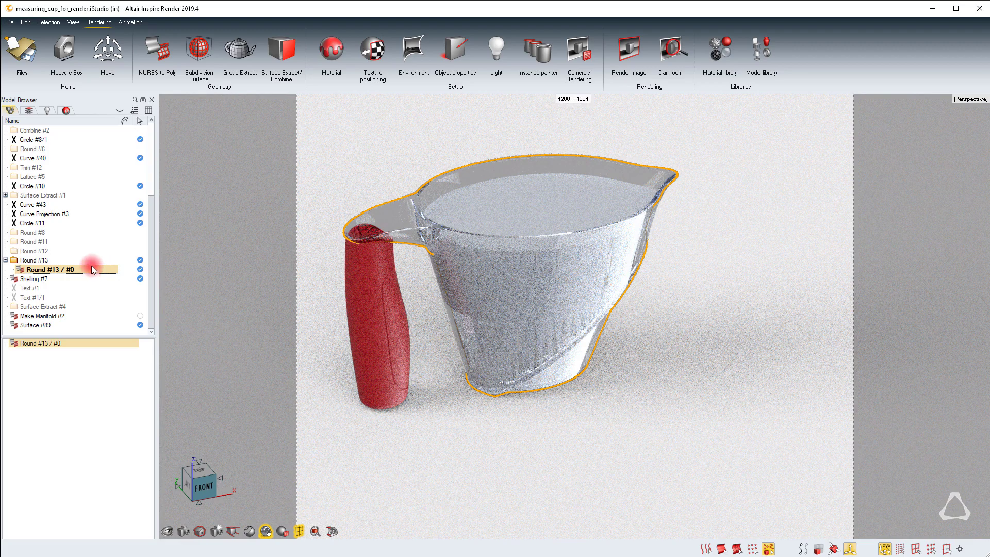
pyautogui.click(19, 271)
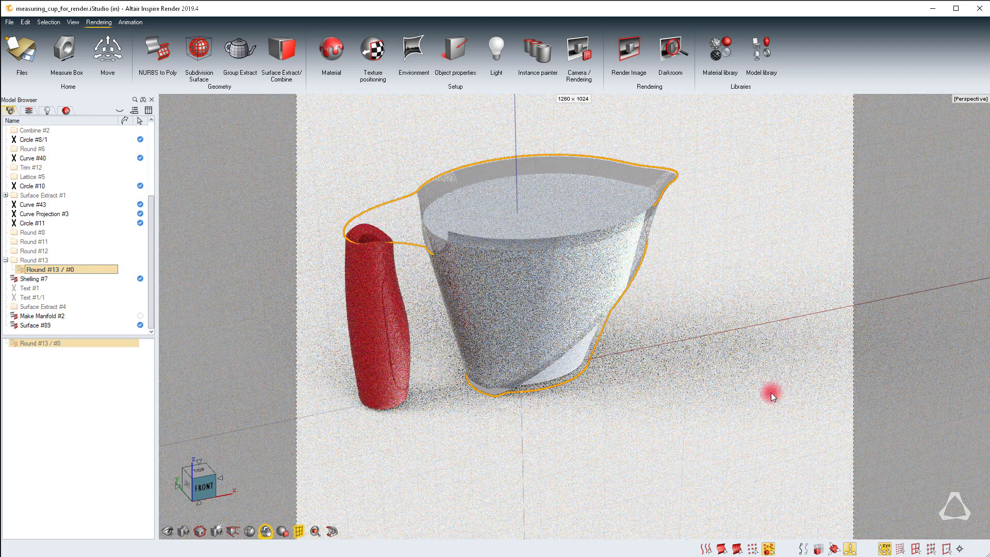
pyautogui.click(19, 271)
# Hide the fill volume Make Manifold #2 to view the empty transparent cup, and show it again
pyautogui.click(19, 320)
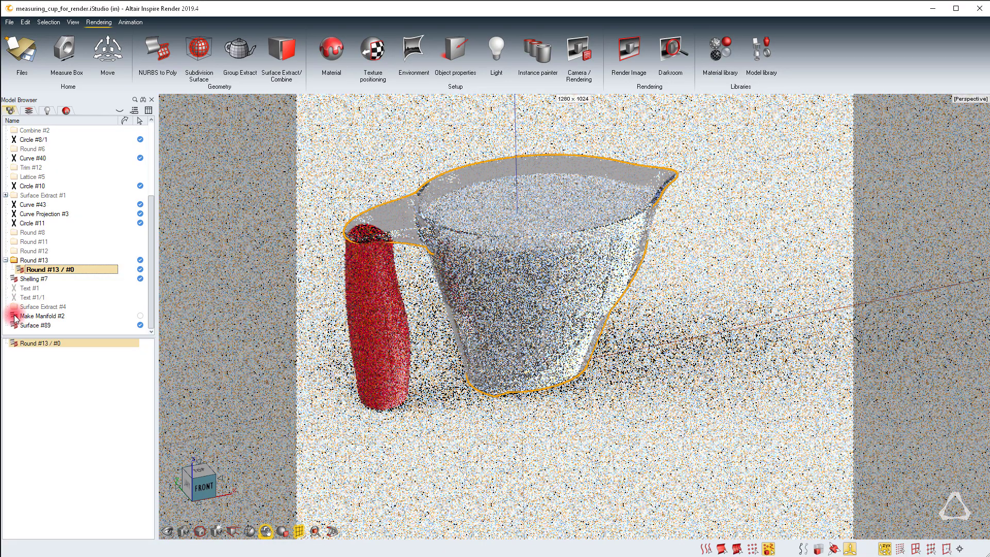
pyautogui.click(485, 383)
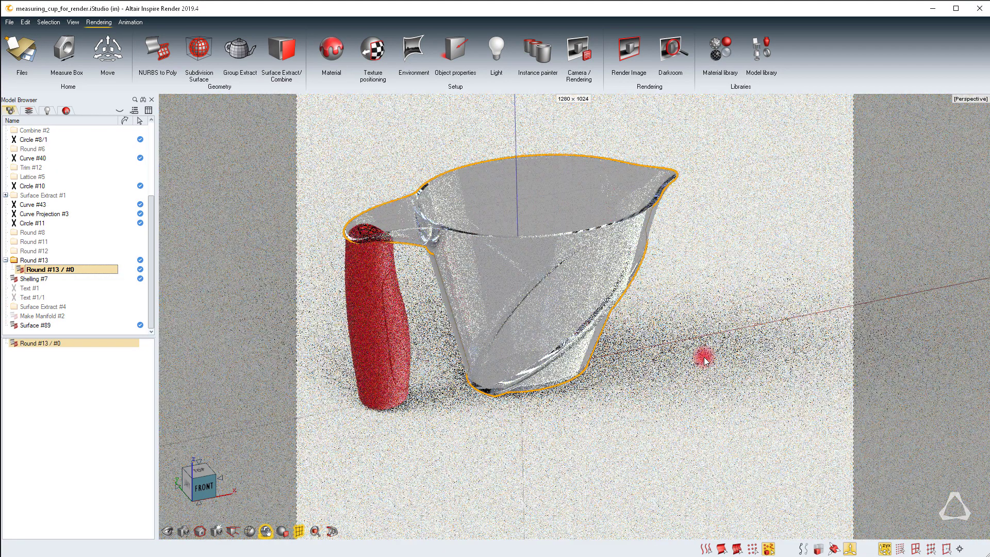
pyautogui.click(799, 478)
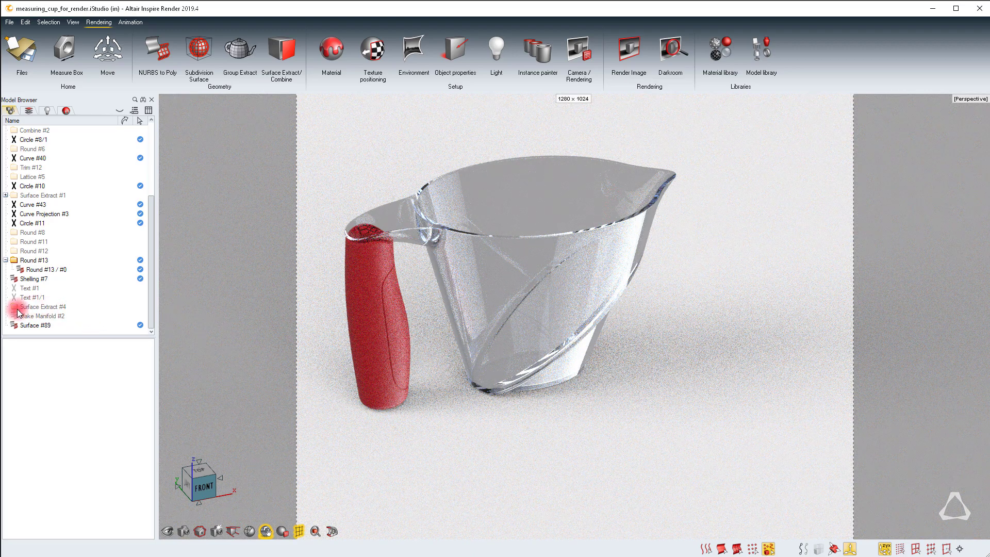
pyautogui.click(589, 320)
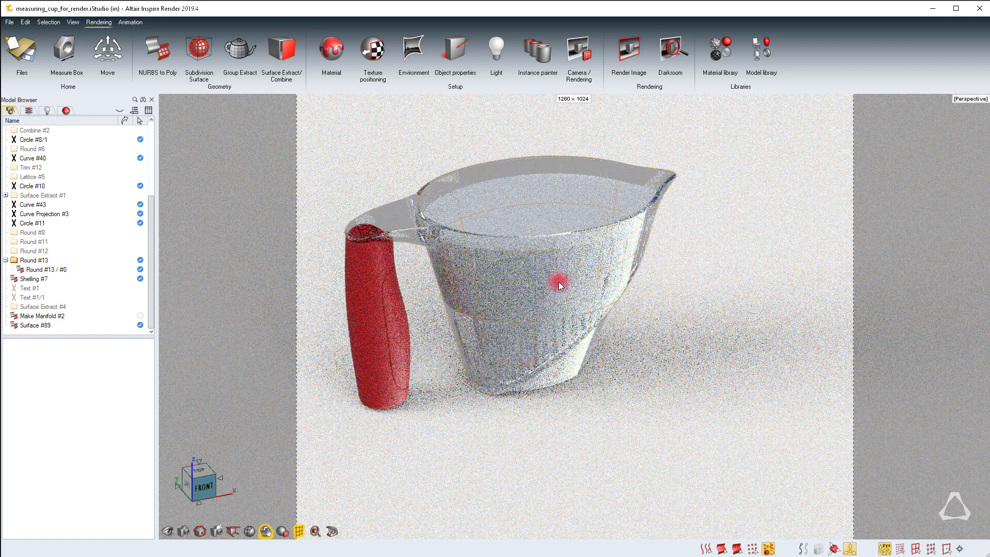
# Add the measure_transparent image as a label on the extracted outer wall surface
pyautogui.click(558, 281)
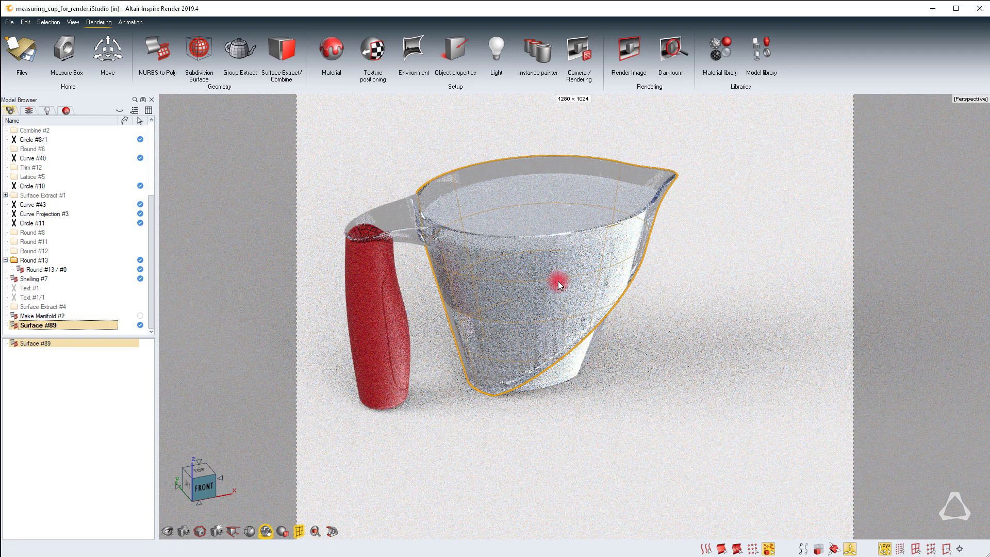
pyautogui.click(378, 57)
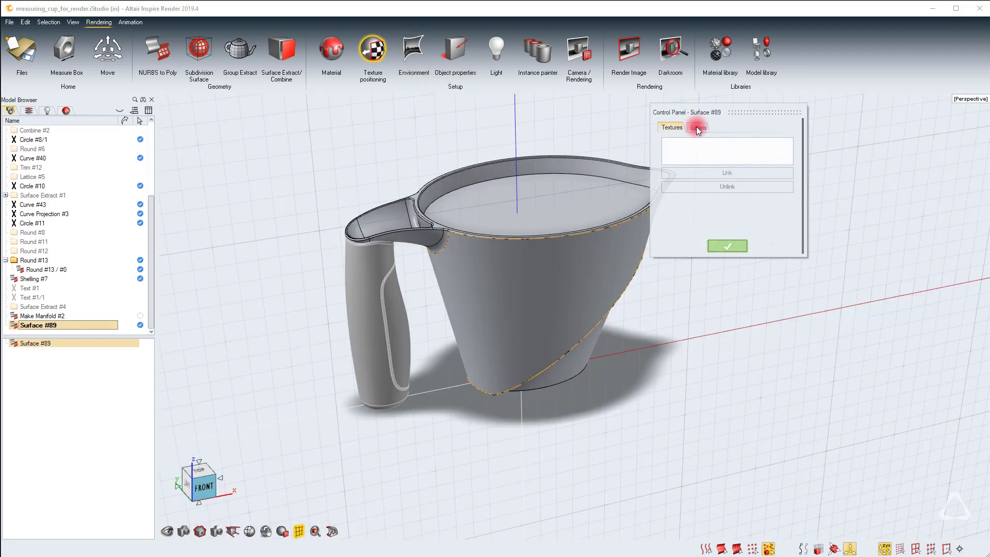
pyautogui.click(697, 128)
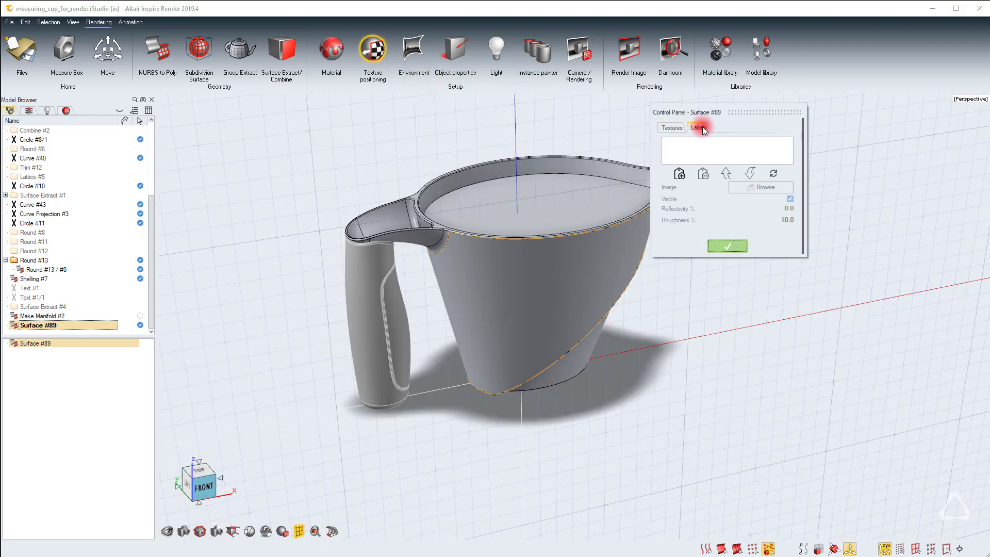
pyautogui.click(680, 175)
pyautogui.click(791, 207)
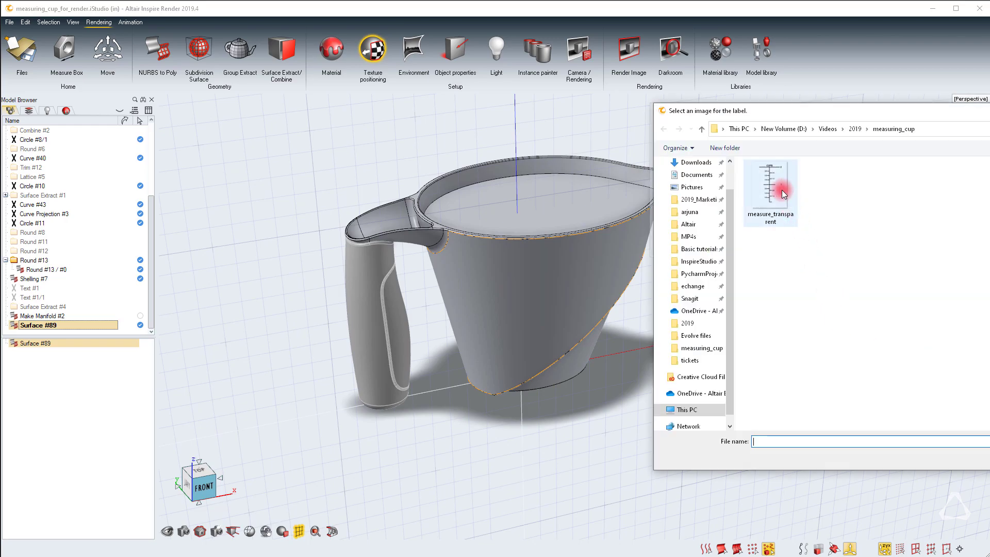
pyautogui.doubleClick(781, 190)
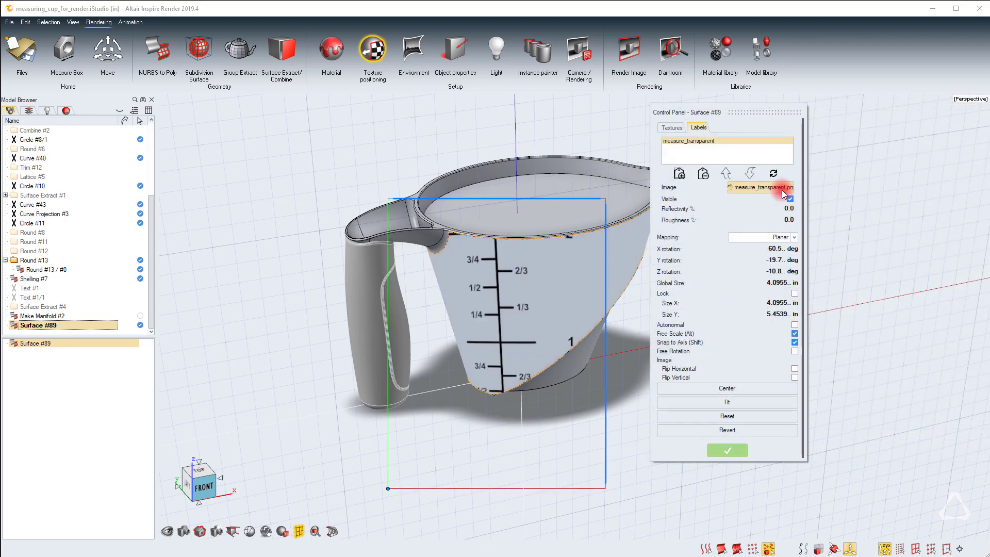
# Map the label cylindrically, rotated to about -159.9 degrees around Z, with a height of about 3.56 in
pyautogui.click(779, 237)
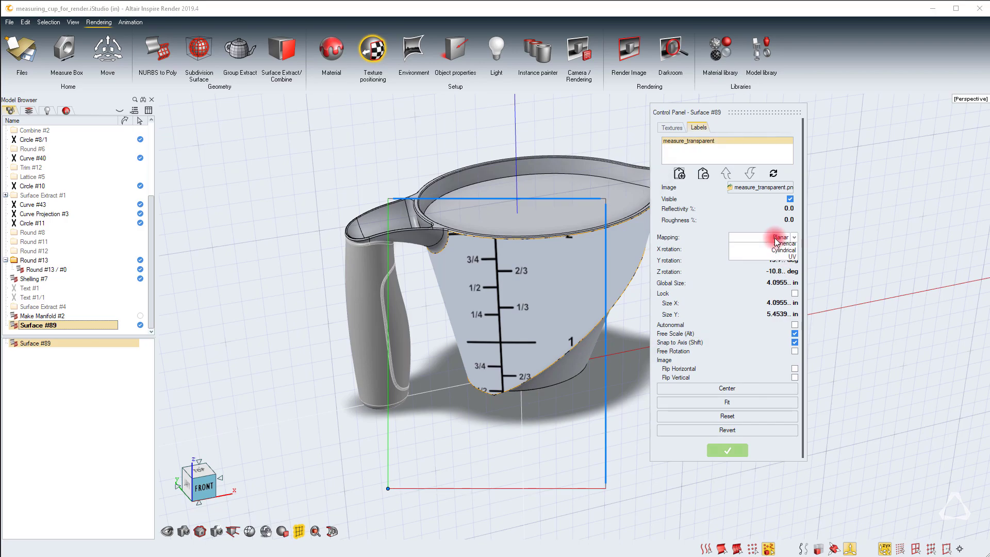
pyautogui.click(784, 266)
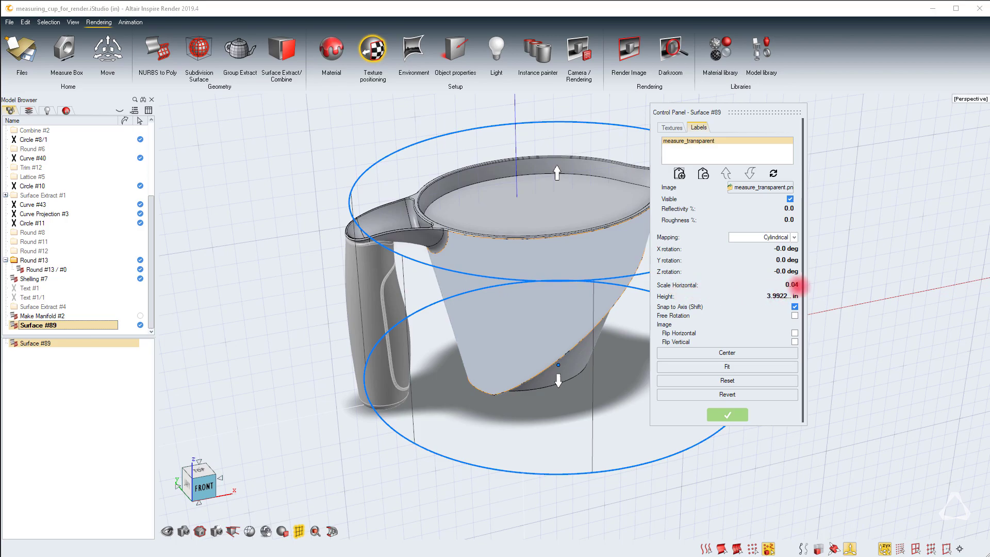
pyautogui.moveTo(745, 110); pyautogui.dragTo(901, 114)
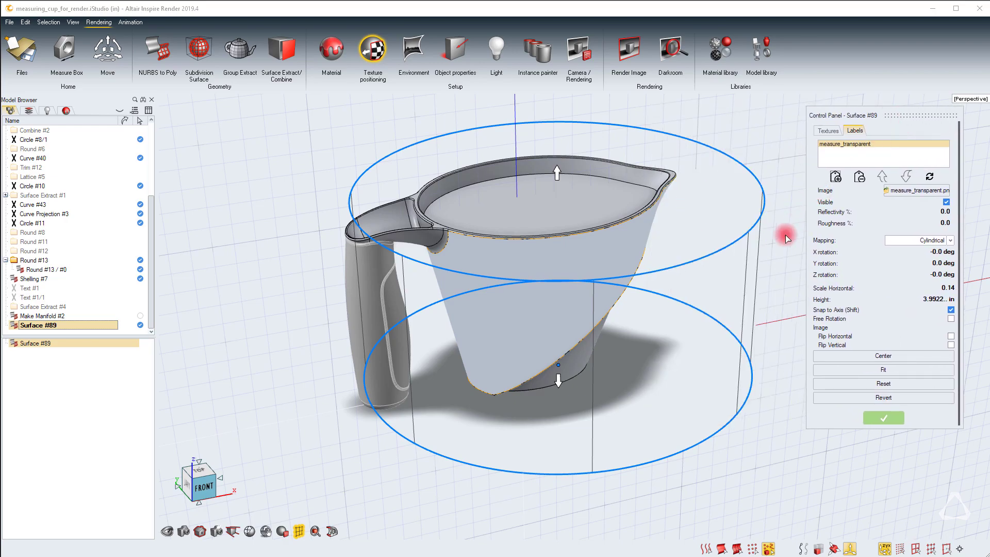
pyautogui.moveTo(757, 217); pyautogui.dragTo(341, 423)
pyautogui.moveTo(559, 385); pyautogui.dragTo(559, 363)
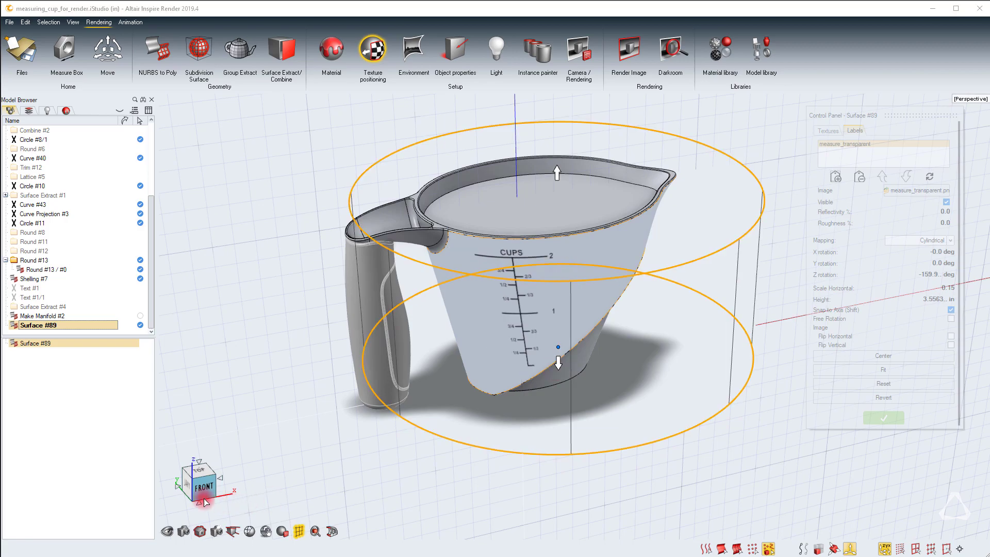
# Fine-tune the upper extent of the label's cylindrical mapping against the cup's rim in a front wireframe view
pyautogui.click(204, 500)
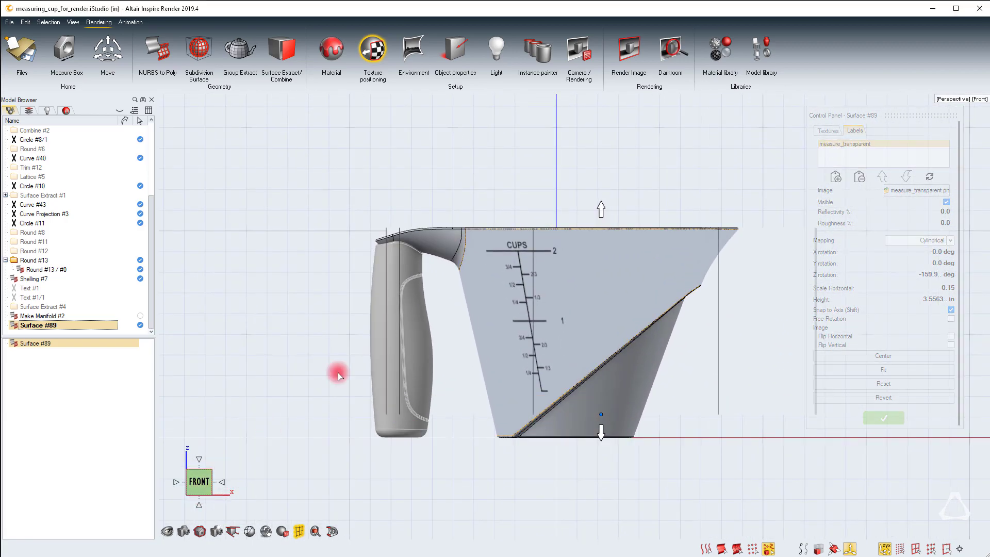
pyautogui.scroll(3, 442, 247)
pyautogui.click(249, 531)
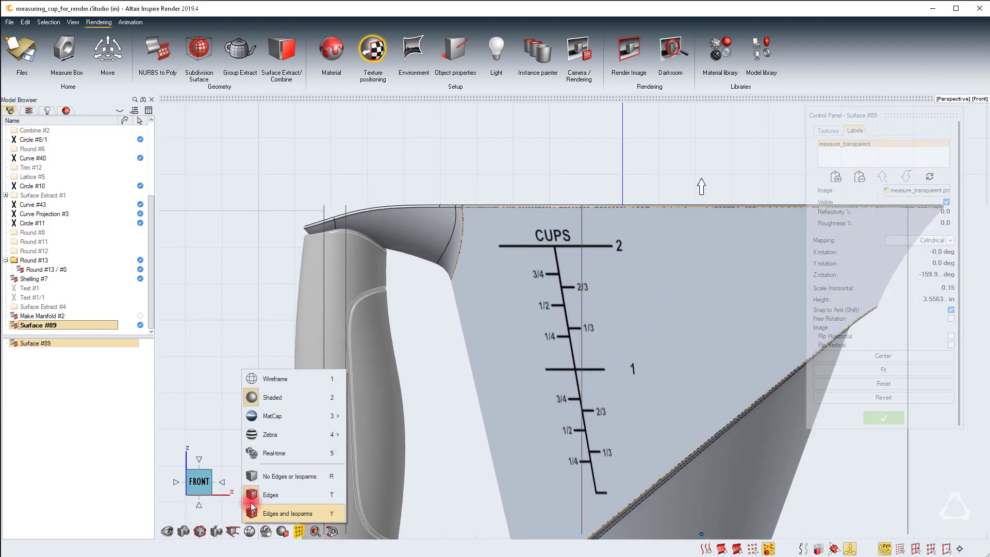
pyautogui.click(266, 382)
pyautogui.scroll(2, 528, 240)
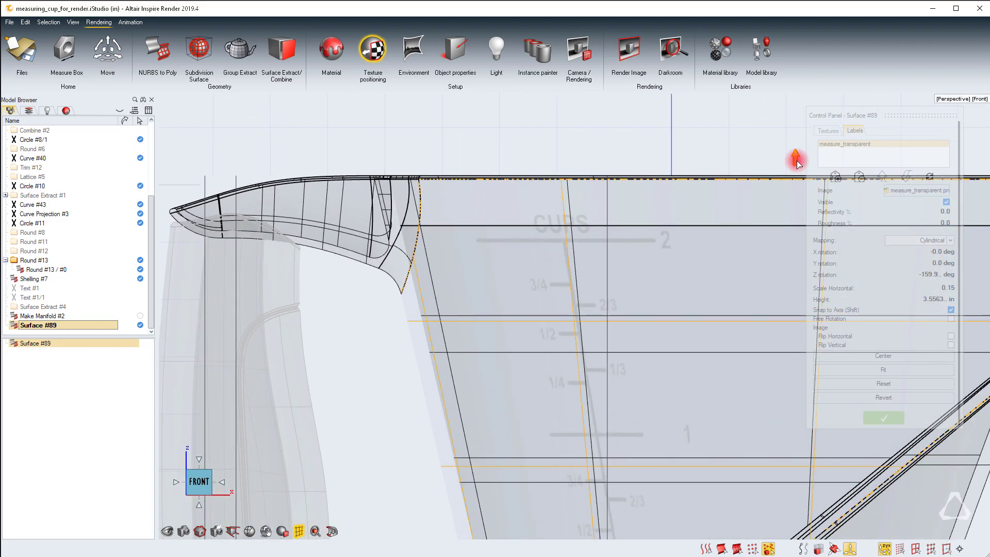
pyautogui.moveTo(799, 151); pyautogui.dragTo(799, 146)
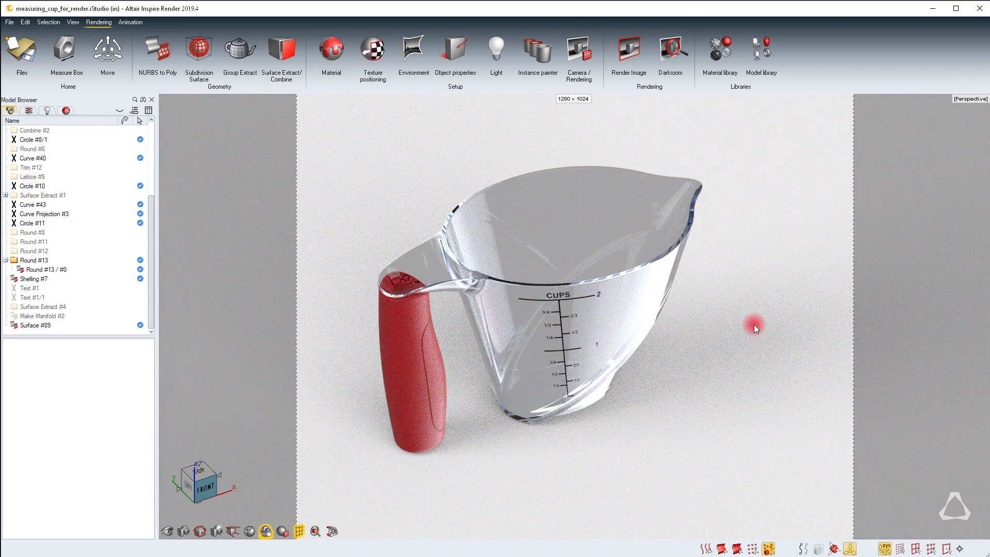
# Extract the inner faces of the recess above the handle and combine them into one surface
pyautogui.click(413, 269)
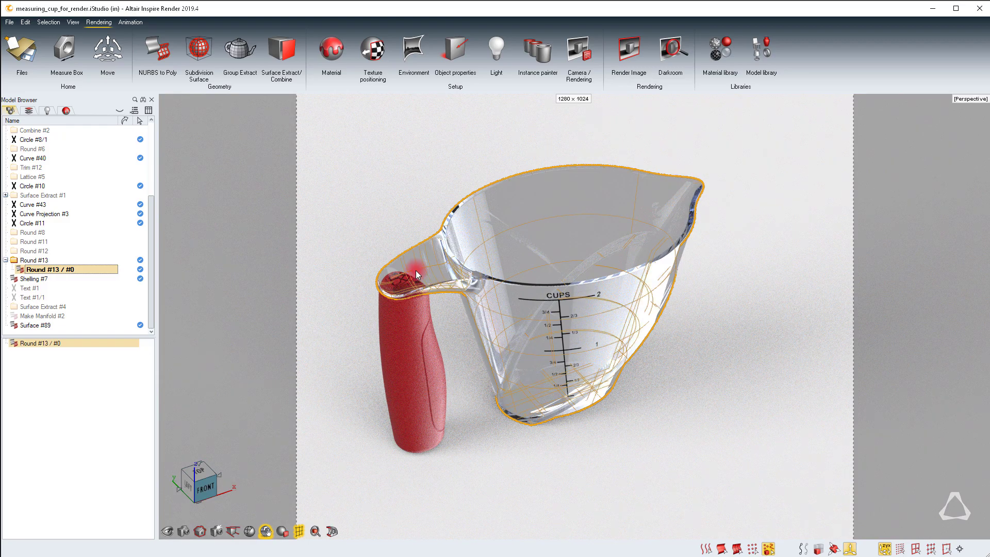
pyautogui.click(418, 170)
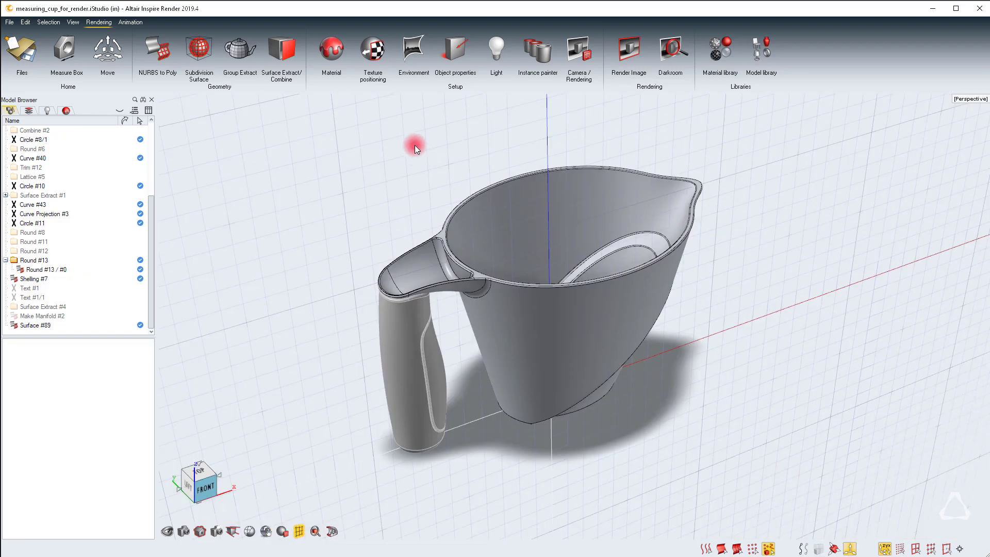
pyautogui.click(287, 55)
pyautogui.scroll(5, 397, 273)
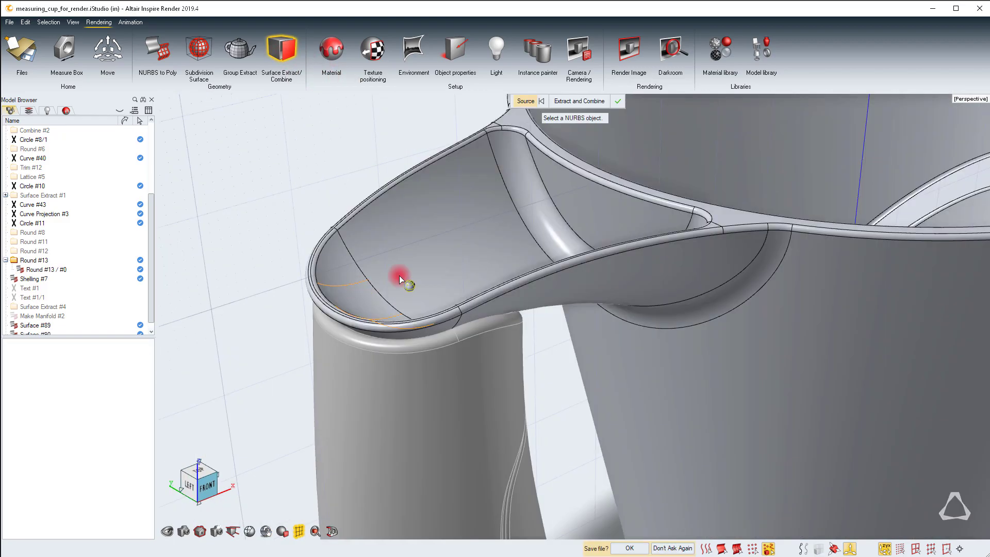
pyautogui.scroll(-2, 426, 244)
pyautogui.click(426, 243)
pyautogui.scroll(-2, 427, 243)
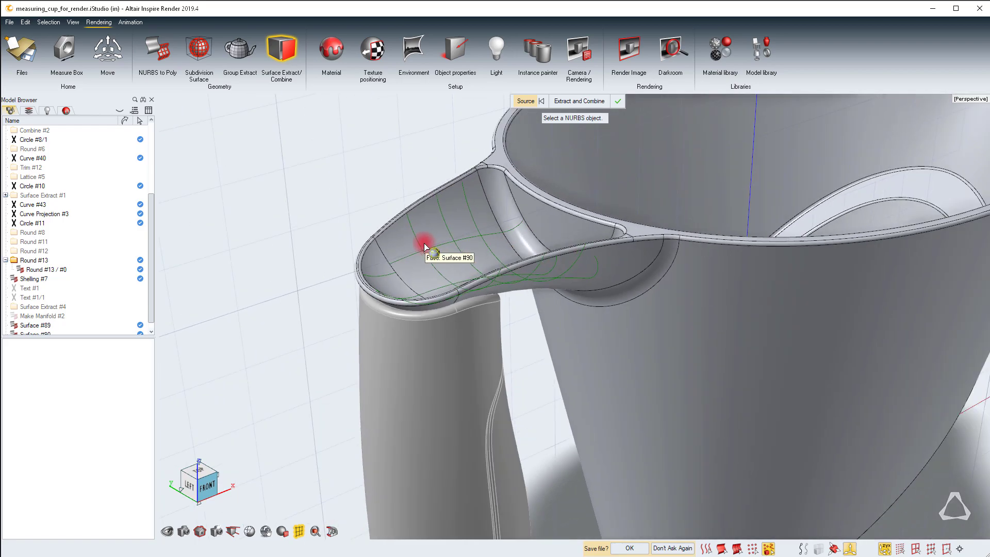
pyautogui.scroll(2, 552, 124)
pyautogui.click(569, 101)
pyautogui.click(616, 101)
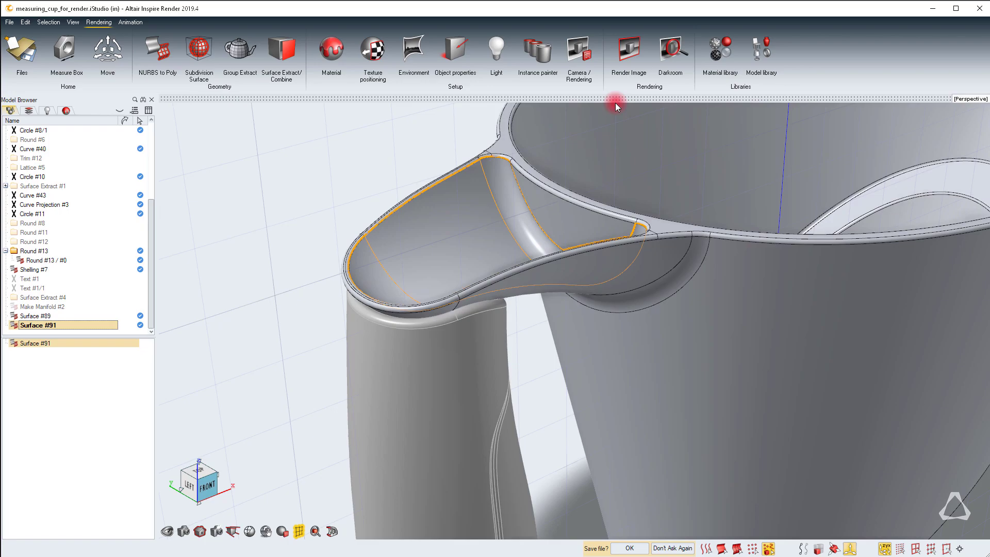
# Apply the Frosted Glass #5 material from the library to the extracted recess surface
pyautogui.click(709, 57)
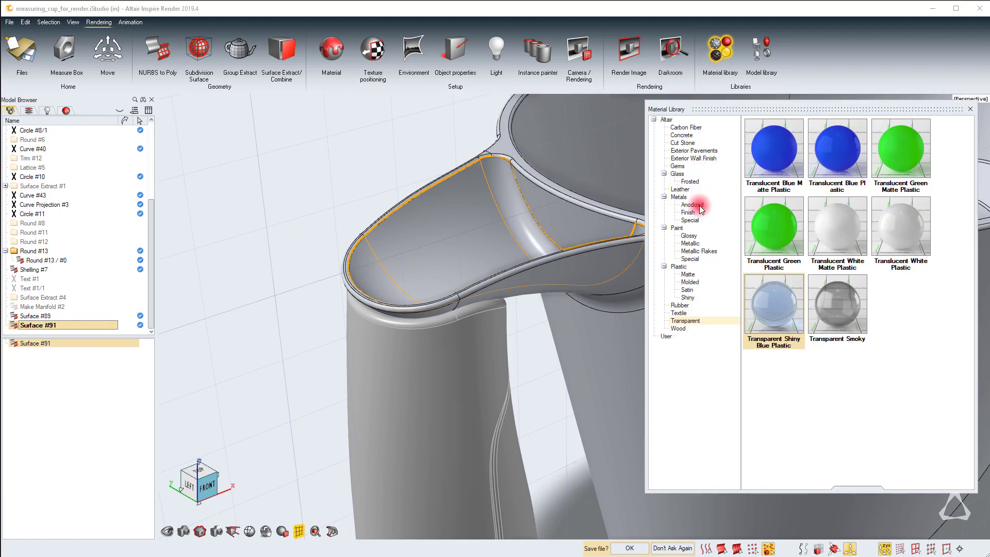
pyautogui.click(689, 181)
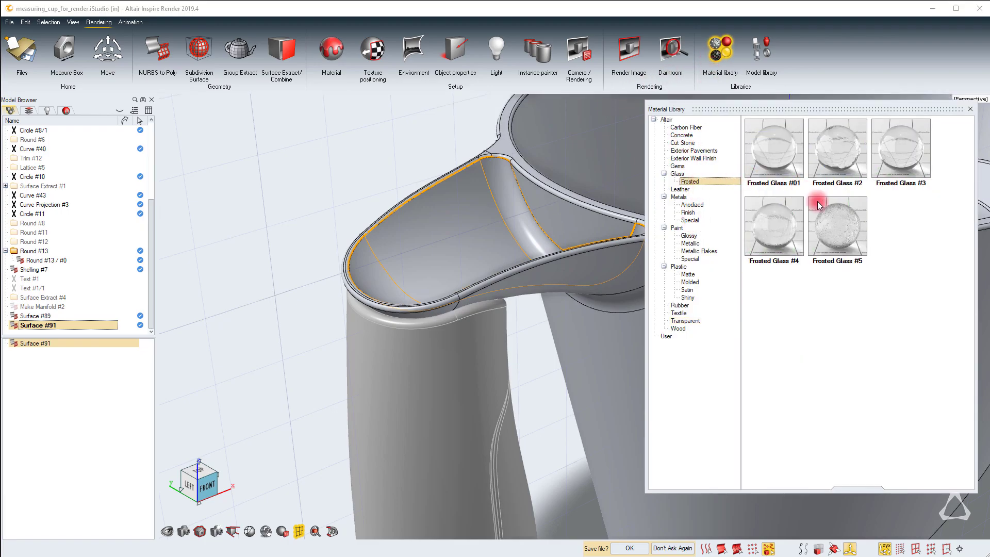
pyautogui.moveTo(832, 231); pyautogui.dragTo(443, 214)
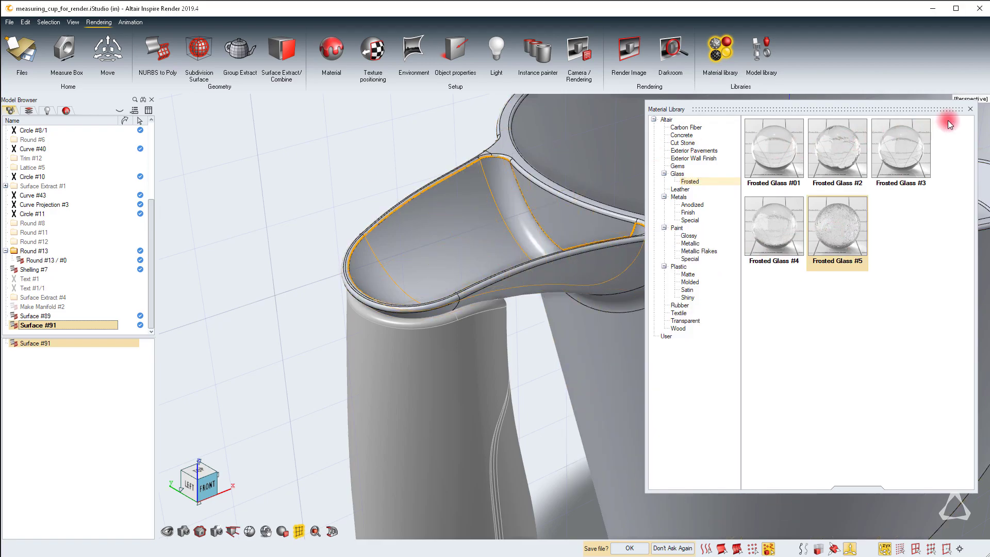
pyautogui.click(970, 110)
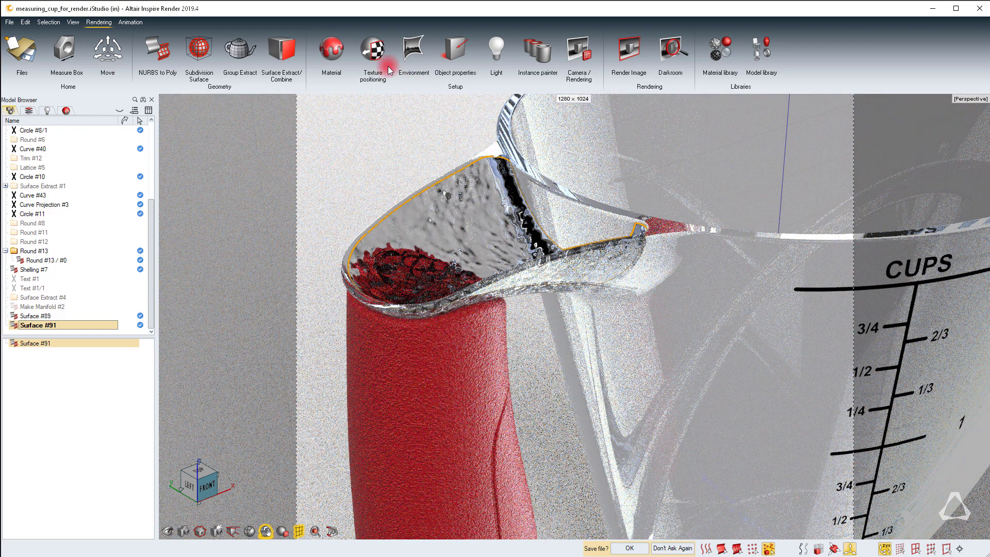
# Set the global size of the frosted texture mapping on the recess surface to 12 in
pyautogui.click(370, 56)
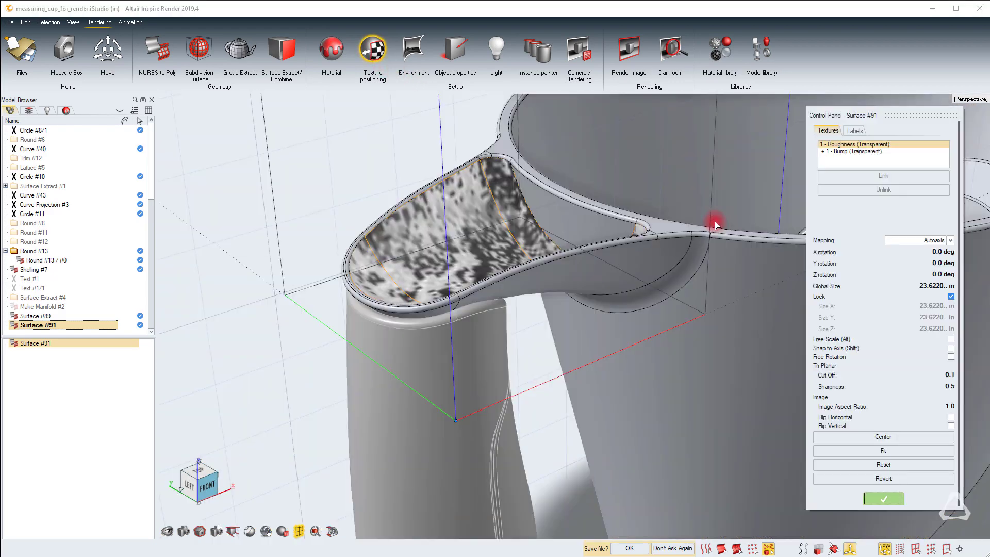
pyautogui.click(923, 285)
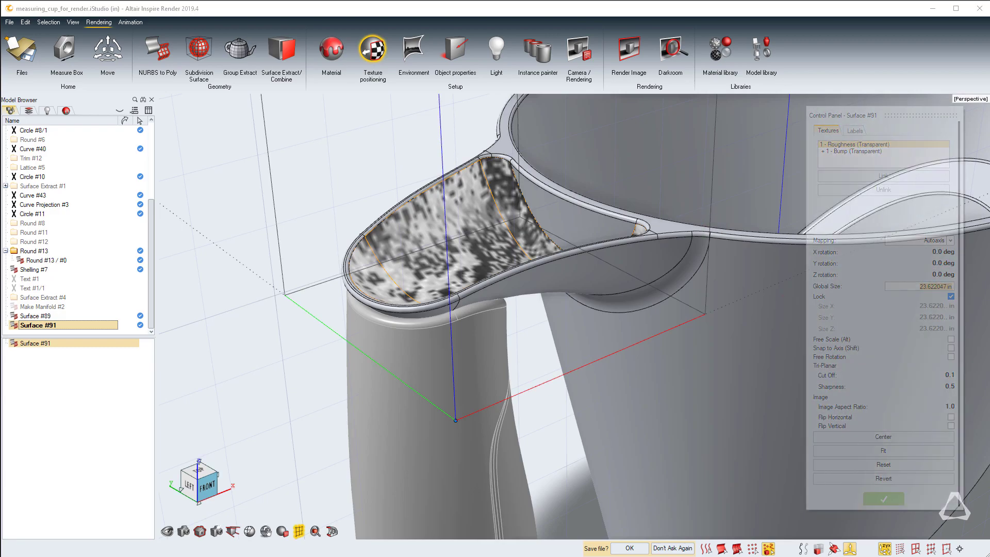
pyautogui.write('12')
pyautogui.press('Return')
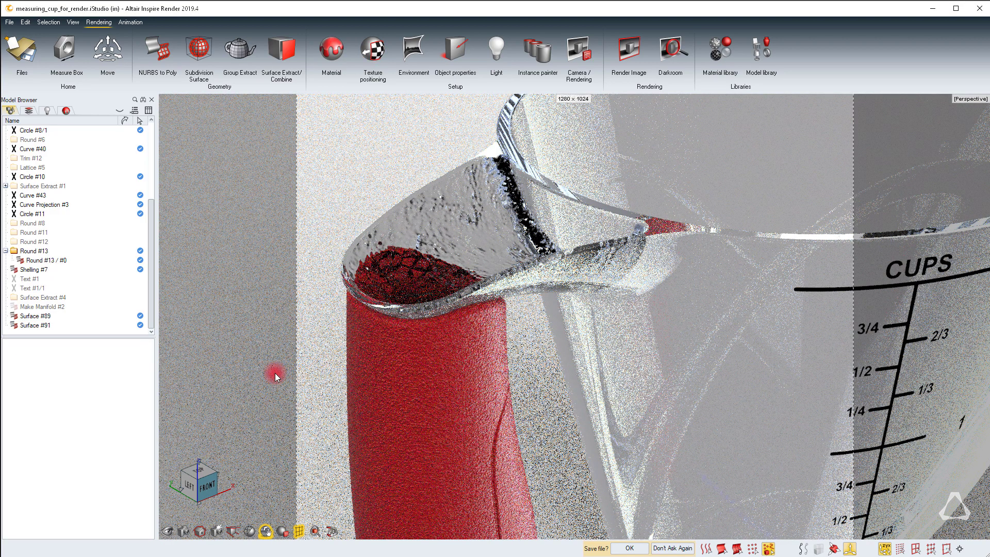
pyautogui.scroll(-4, 275, 373)
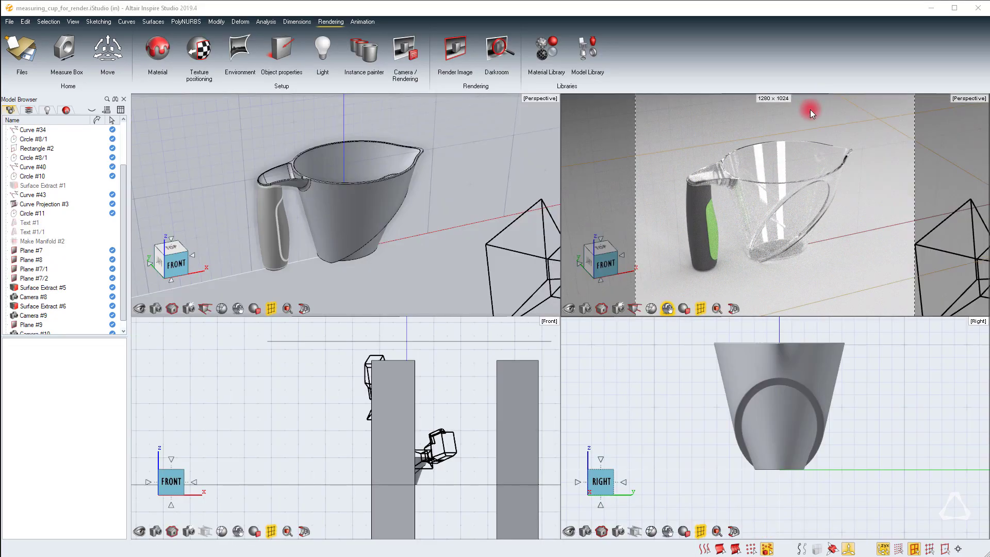
# Switch to the finished scene in Inspire Studio and select the ground plane Plane #9 and the side plane Plane #7 to examine the setup
pyautogui.click(774, 216)
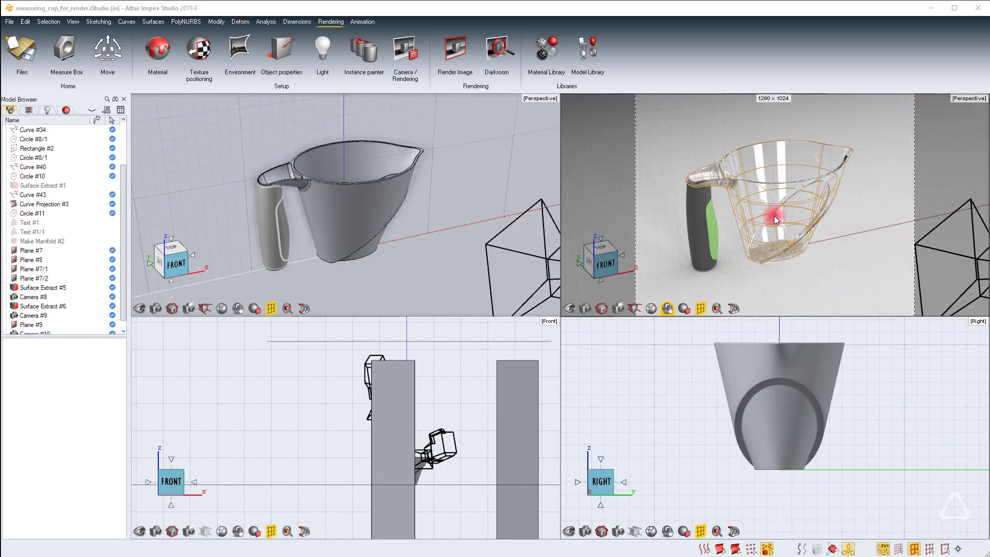
pyautogui.click(895, 135)
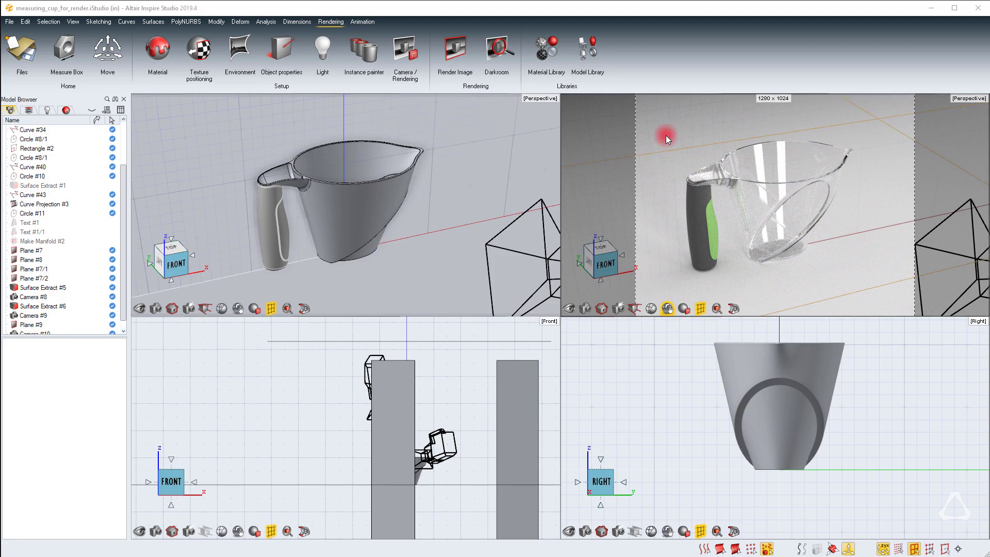
pyautogui.click(475, 204)
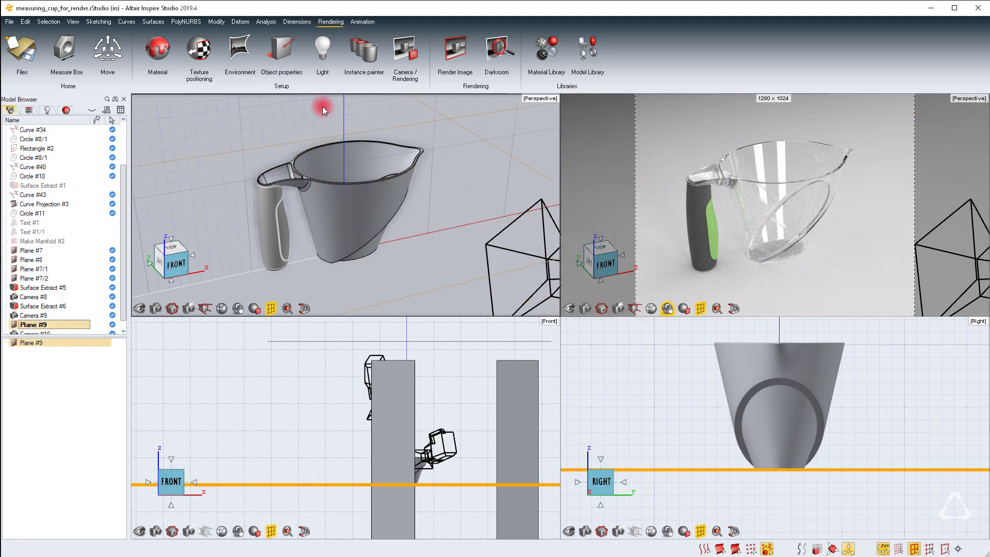
pyautogui.click(156, 307)
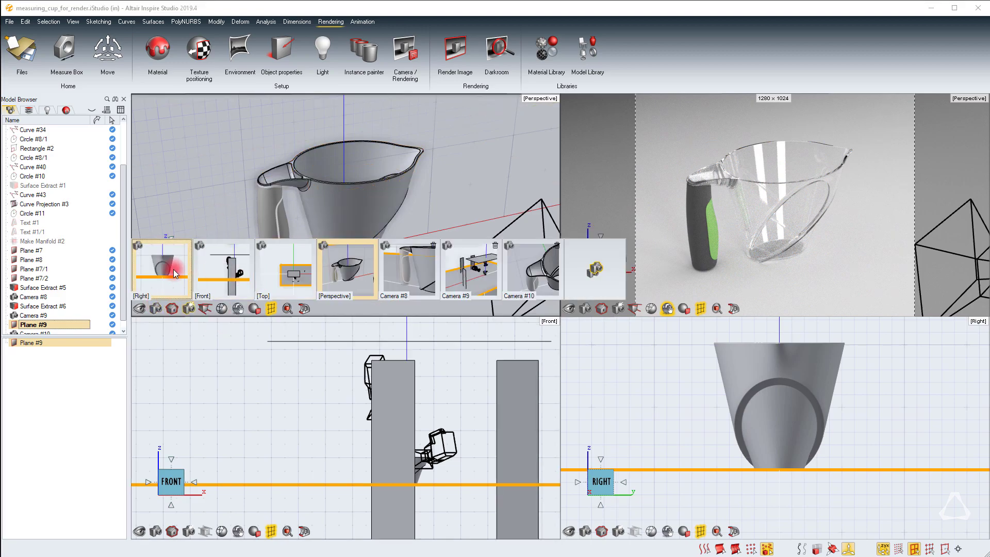
pyautogui.click(264, 375)
pyautogui.click(396, 388)
pyautogui.click(509, 392)
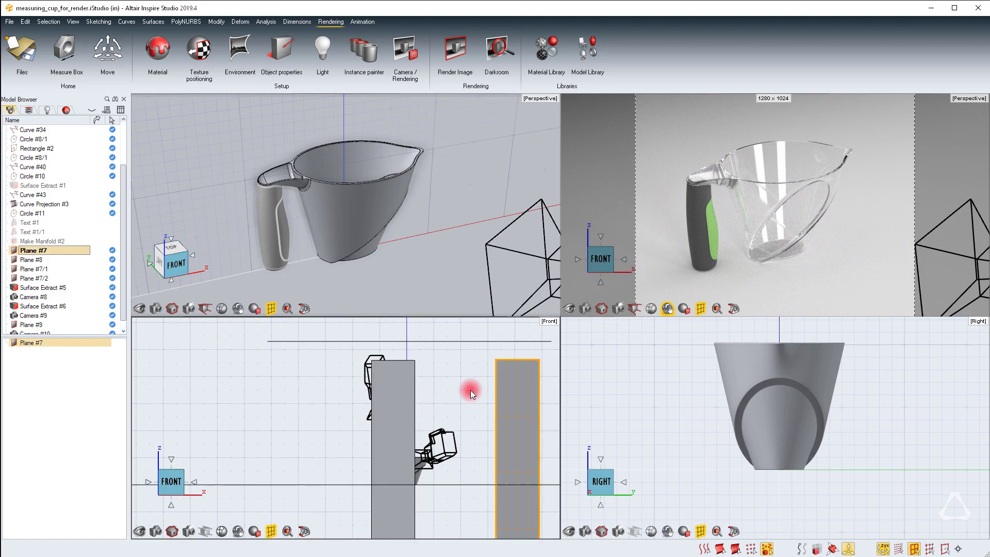
# Examine the emitter material of the side plane Plane #7/2, and select the overhead plane Plane #8
pyautogui.moveTo(387, 441); pyautogui.dragTo(320, 426, button='middle')
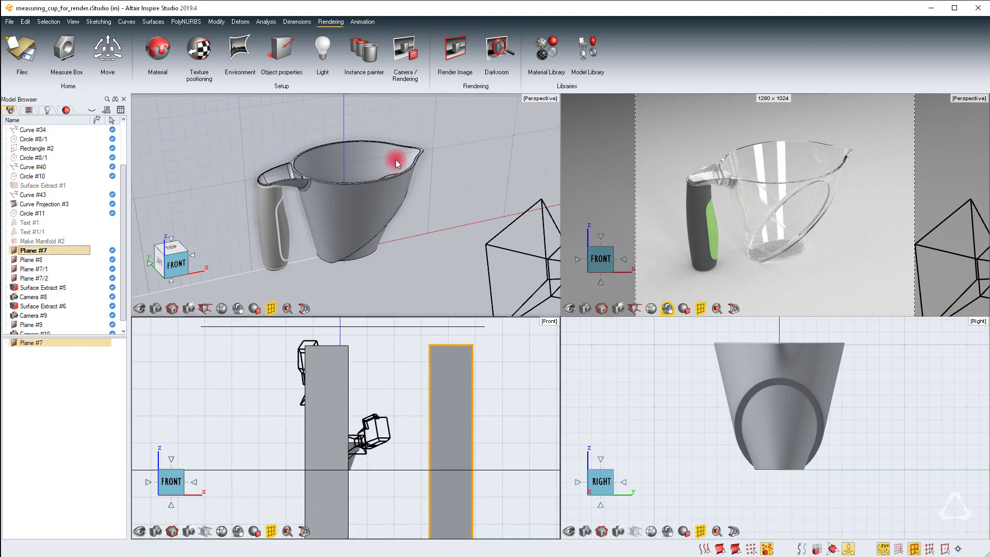
pyautogui.doubleClick(330, 407)
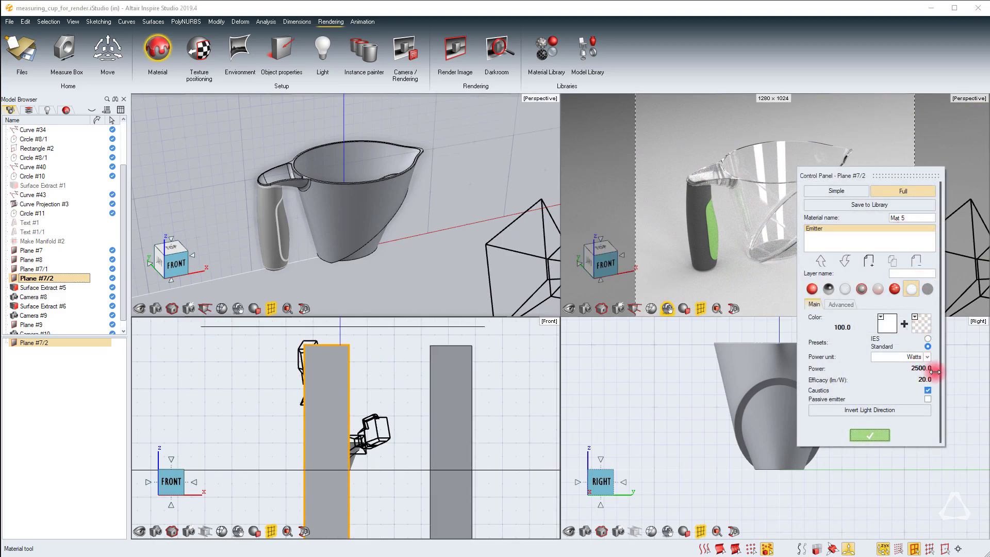
pyautogui.click(876, 436)
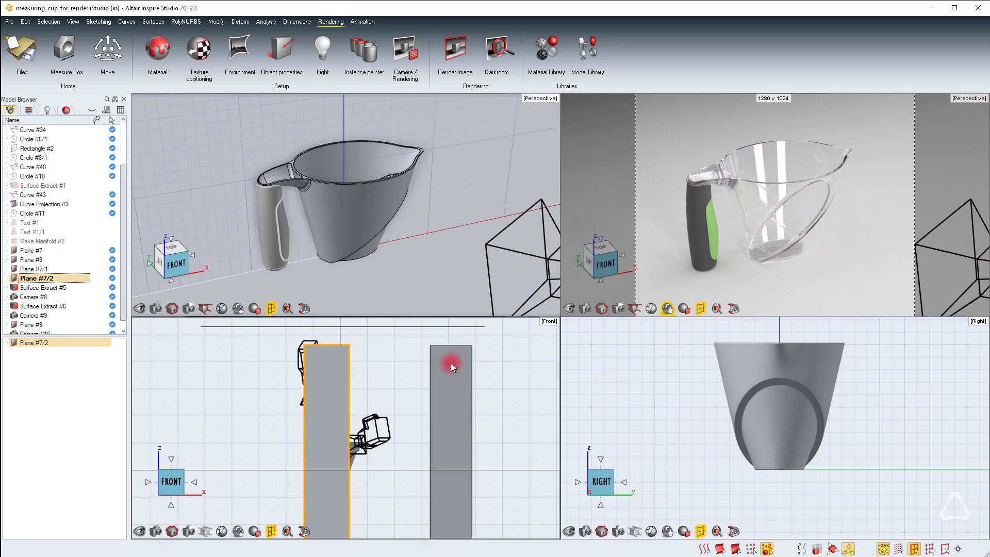
pyautogui.click(447, 386)
pyautogui.moveTo(523, 365); pyautogui.dragTo(466, 405)
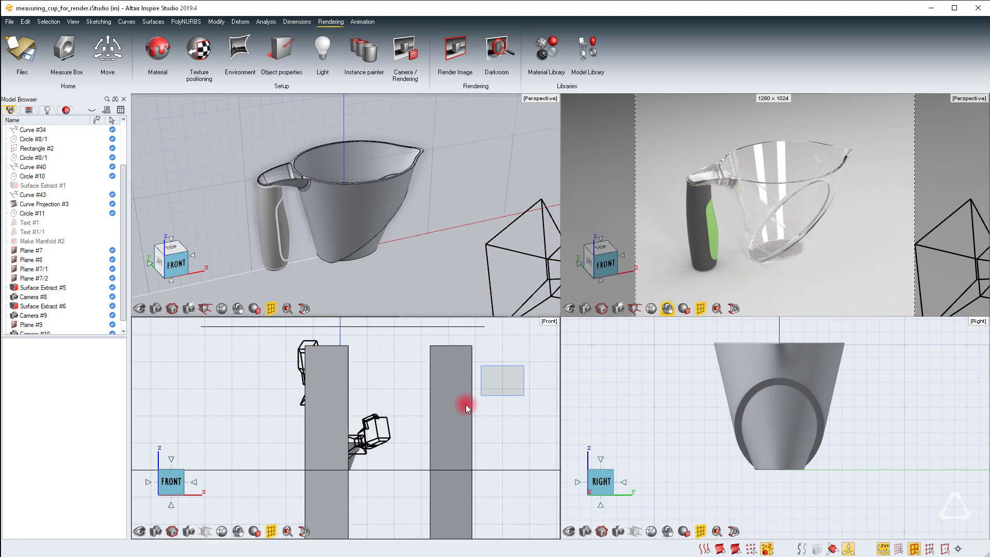
pyautogui.click(410, 327)
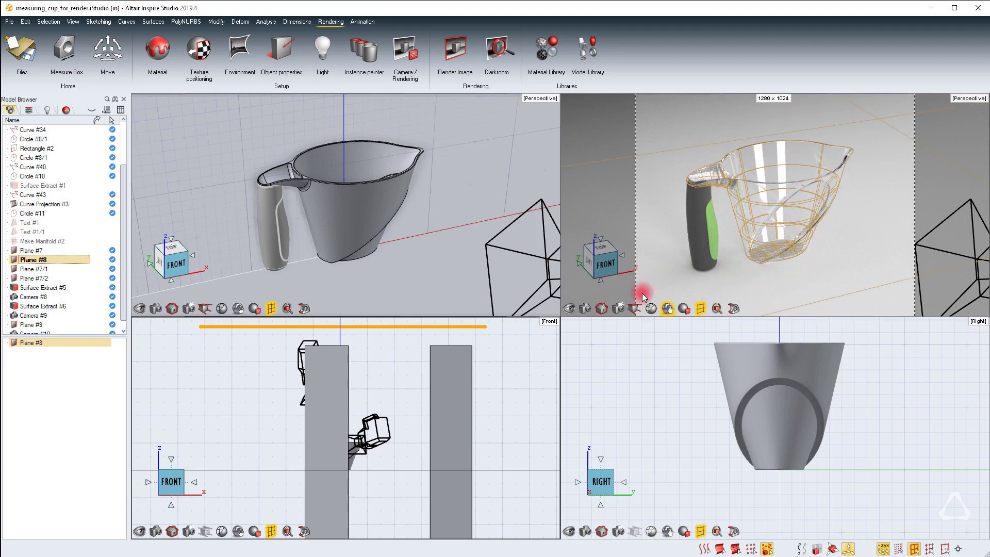
# View the live render through the saved cameras Camera #8 and Camera #10, and return to the perspective view
pyautogui.click(586, 310)
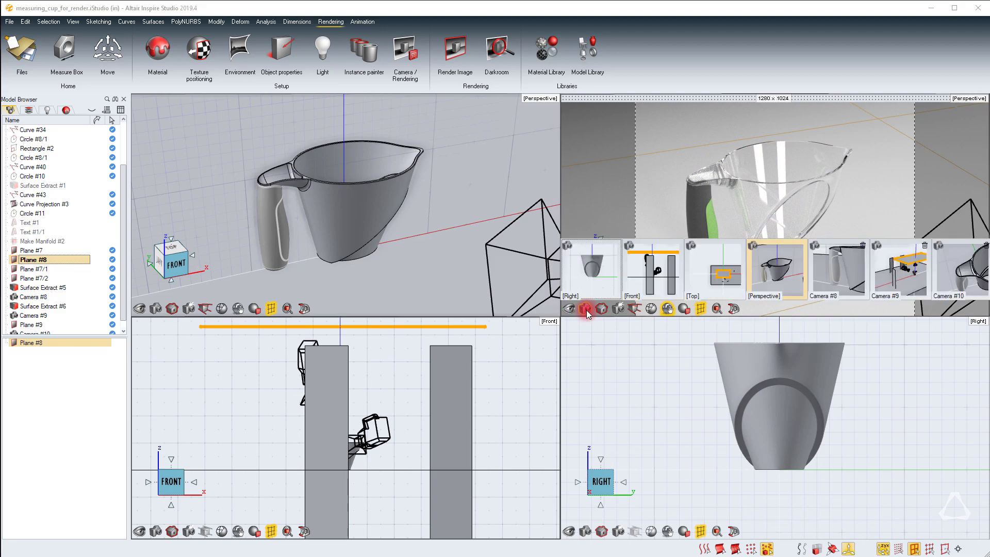
pyautogui.click(842, 269)
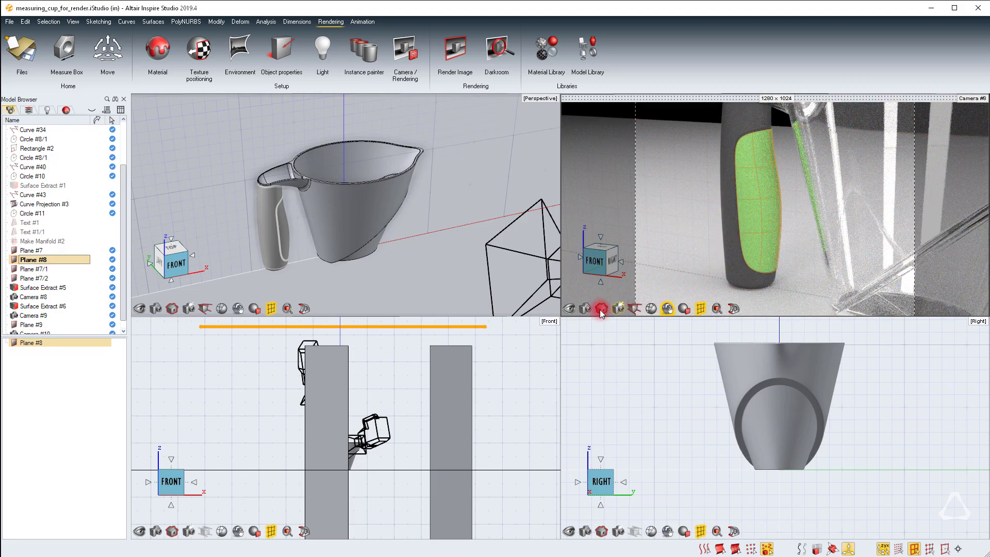
pyautogui.click(585, 308)
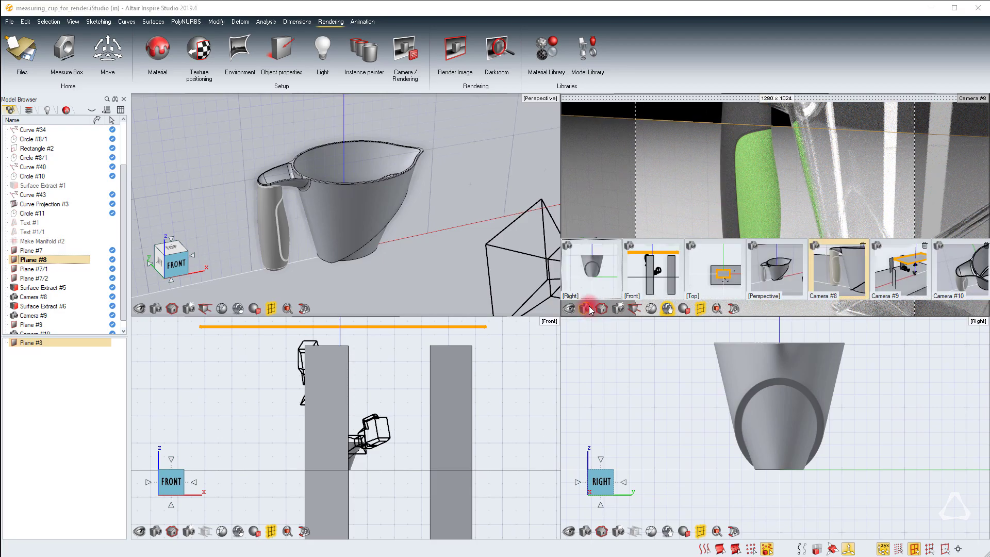
pyautogui.click(960, 269)
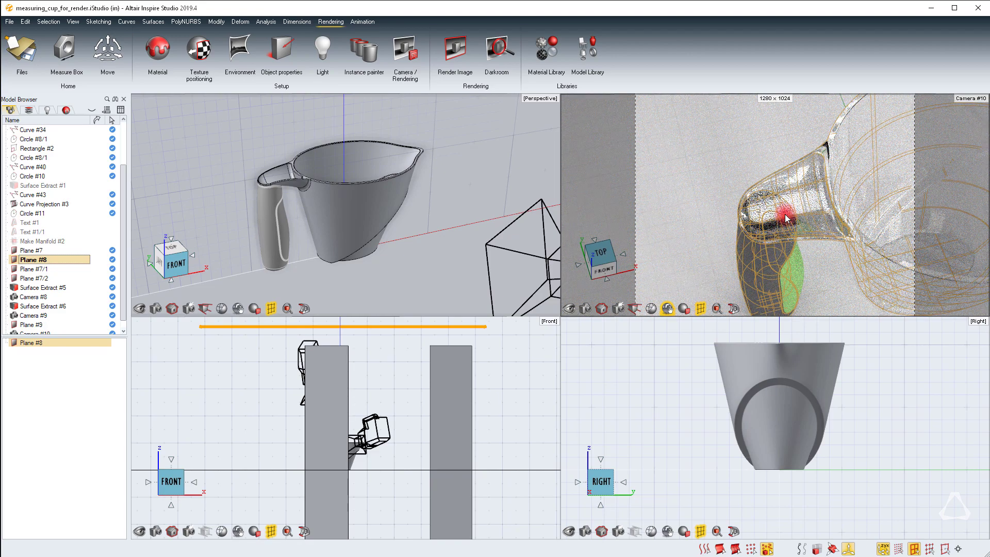
pyautogui.click(586, 308)
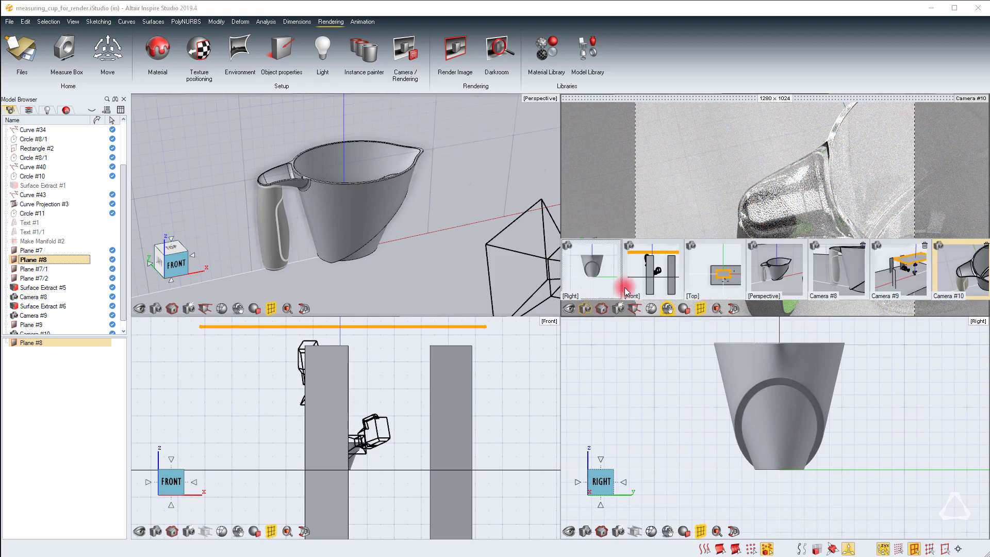
pyautogui.click(764, 280)
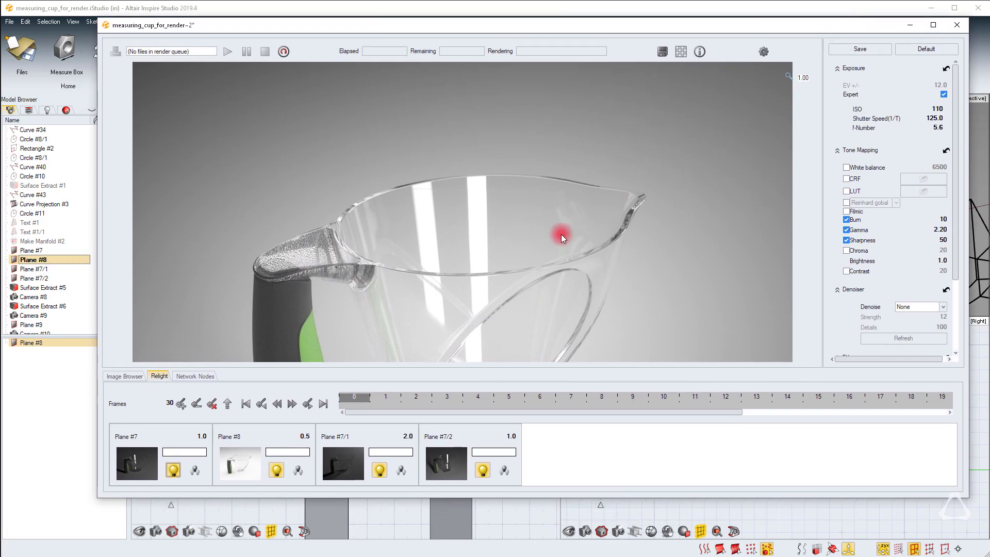
# Show the whole rendered image in the Darkroom and display its collection of rendered images
pyautogui.scroll(-5, 561, 234)
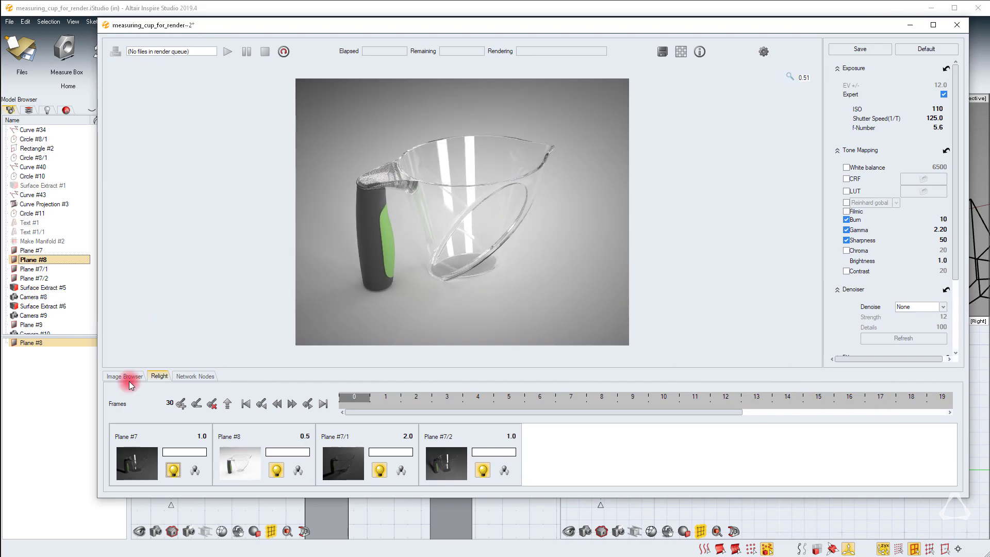
pyautogui.click(125, 376)
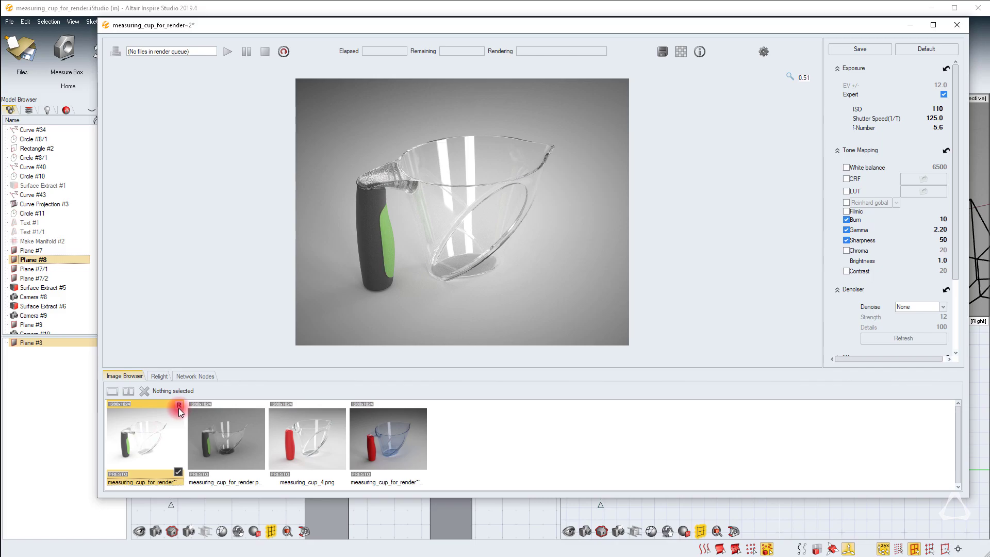
# Show the render's relighting controls, preview the image lit by Plane #7 alone, and return to the combined lighting
pyautogui.click(159, 377)
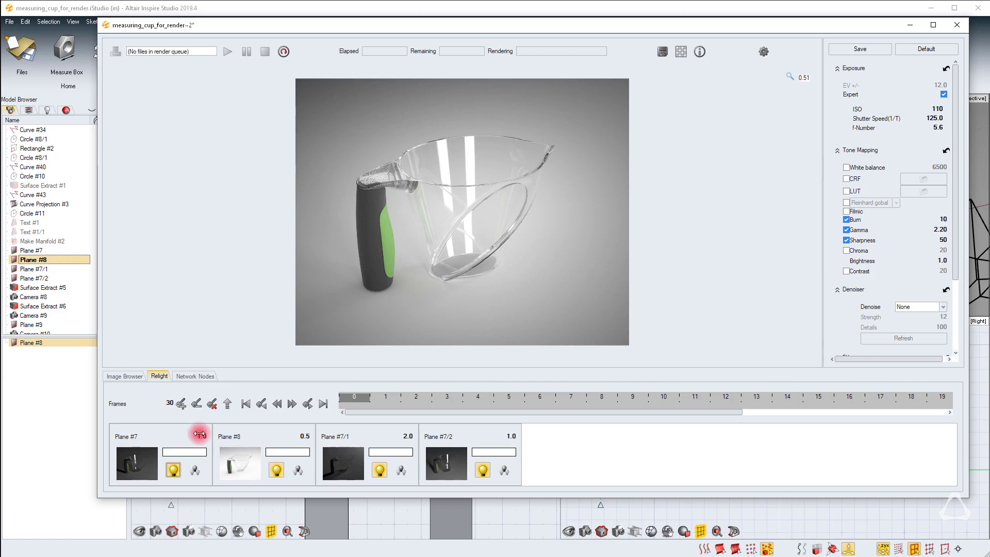
pyautogui.click(193, 471)
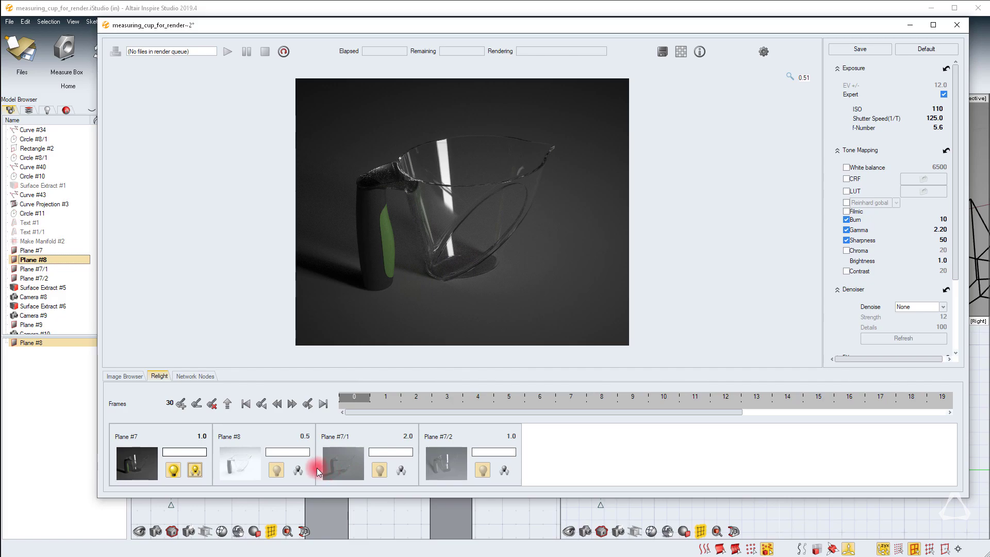
pyautogui.click(195, 471)
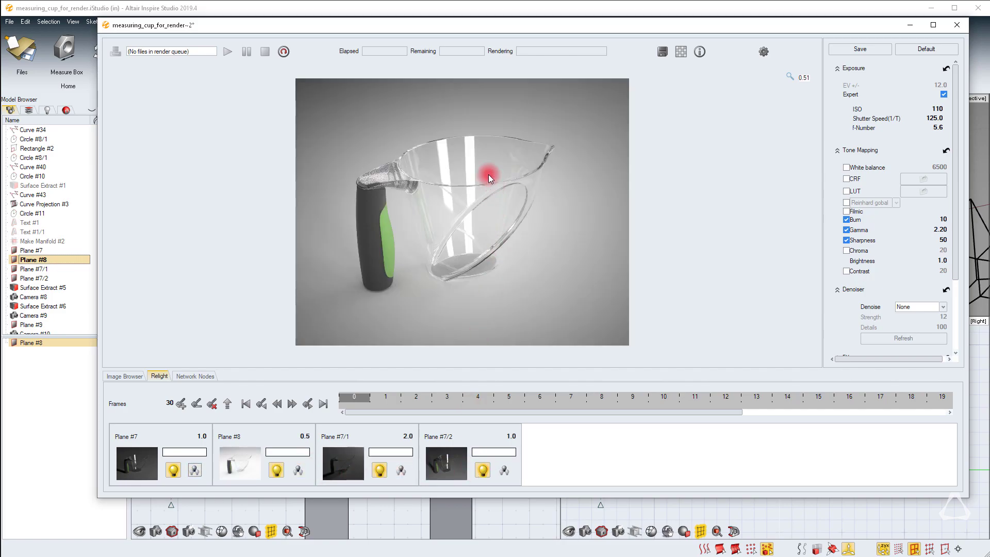
# Turn off the Plane #7 and Plane #7/2 lights in the render, leaving Plane #8 and Plane #7/1 on
pyautogui.click(483, 470)
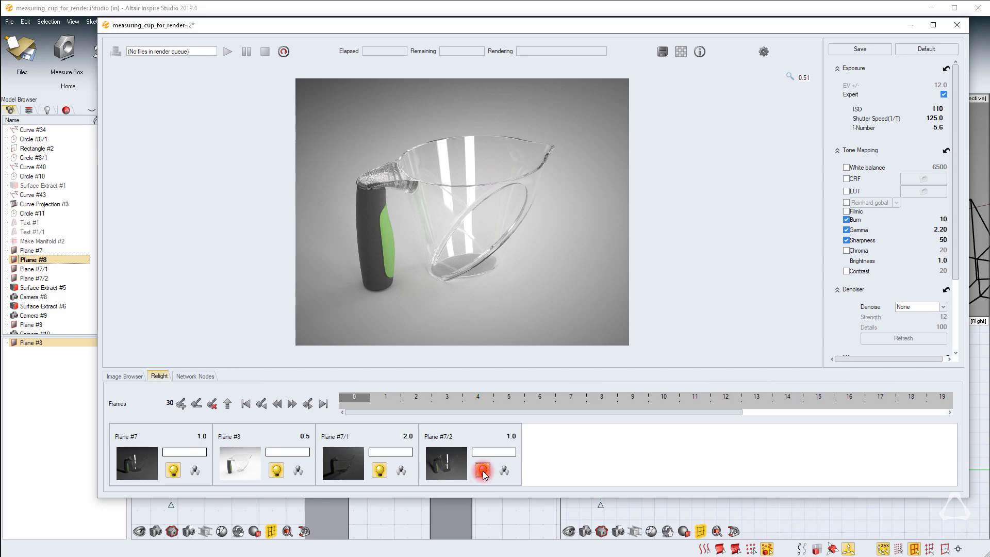
pyautogui.click(298, 479)
pyautogui.click(400, 469)
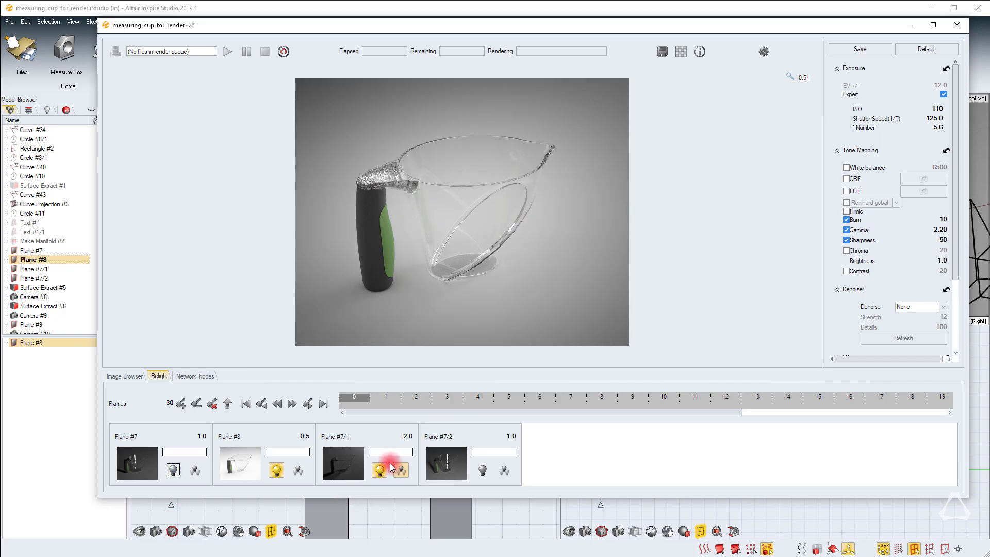
# Tint the Plane #8 light a pale red in the relighting controls
pyautogui.click(288, 452)
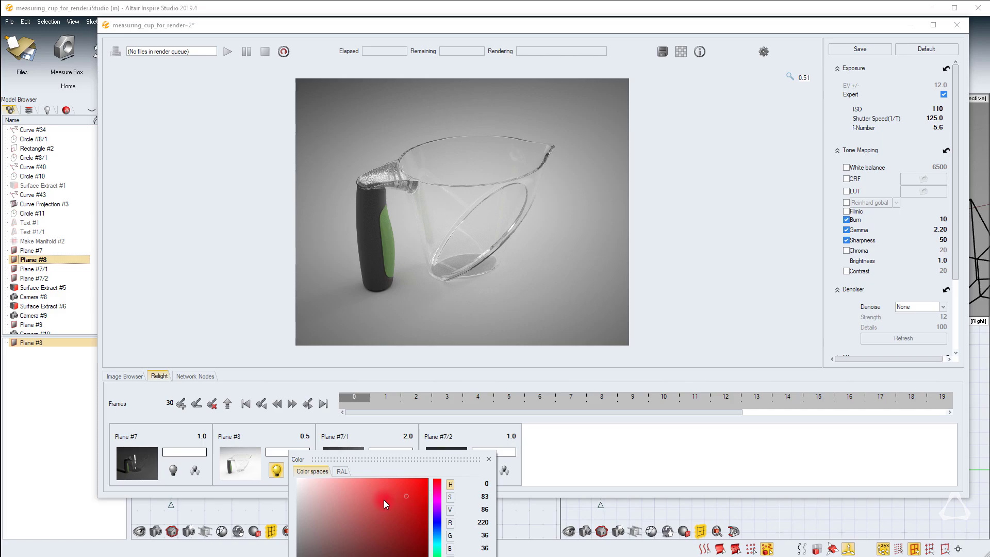
pyautogui.click(330, 487)
pyautogui.click(738, 249)
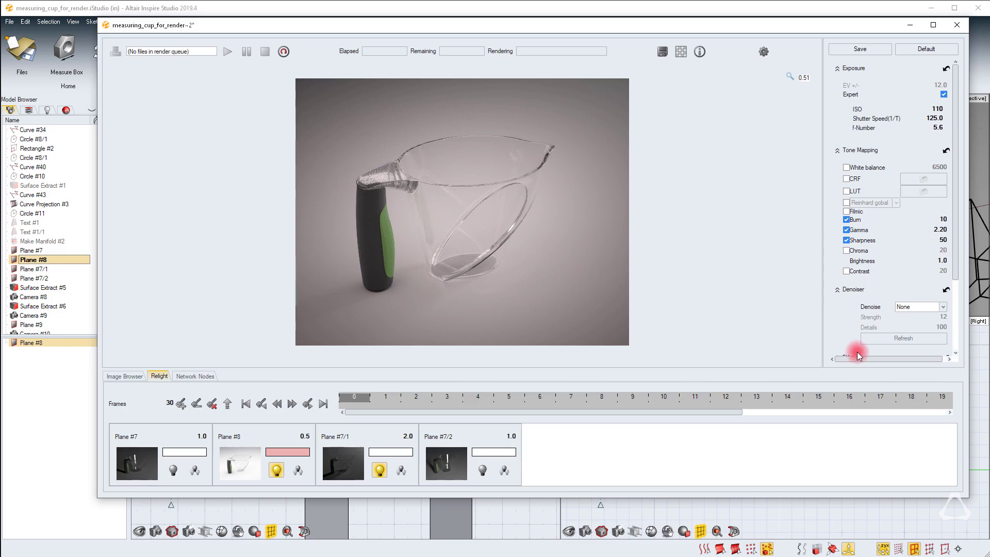
# Examine the glare and vignetting effect settings and inspect the relit cup up close
pyautogui.moveTo(957, 270); pyautogui.dragTo(958, 347)
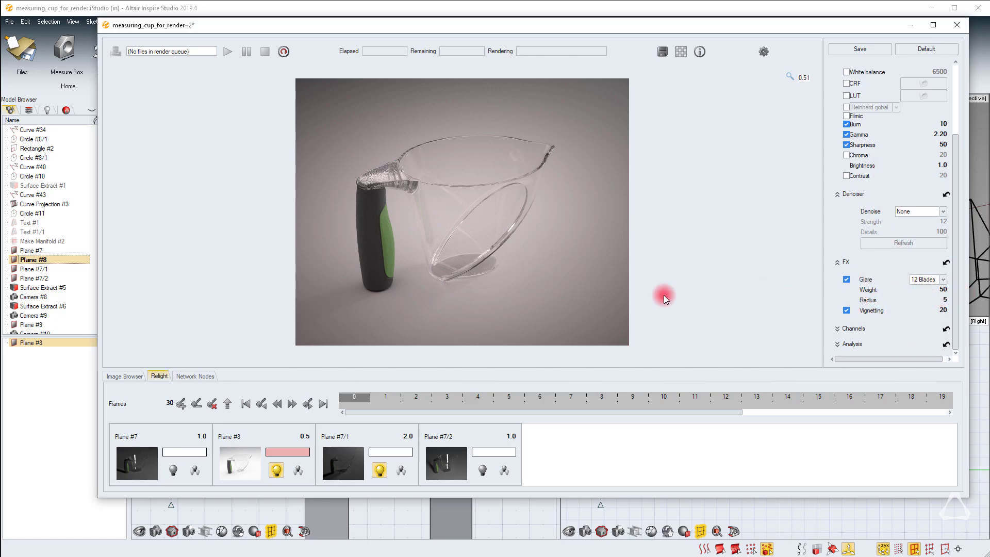
pyautogui.scroll(3, 463, 245)
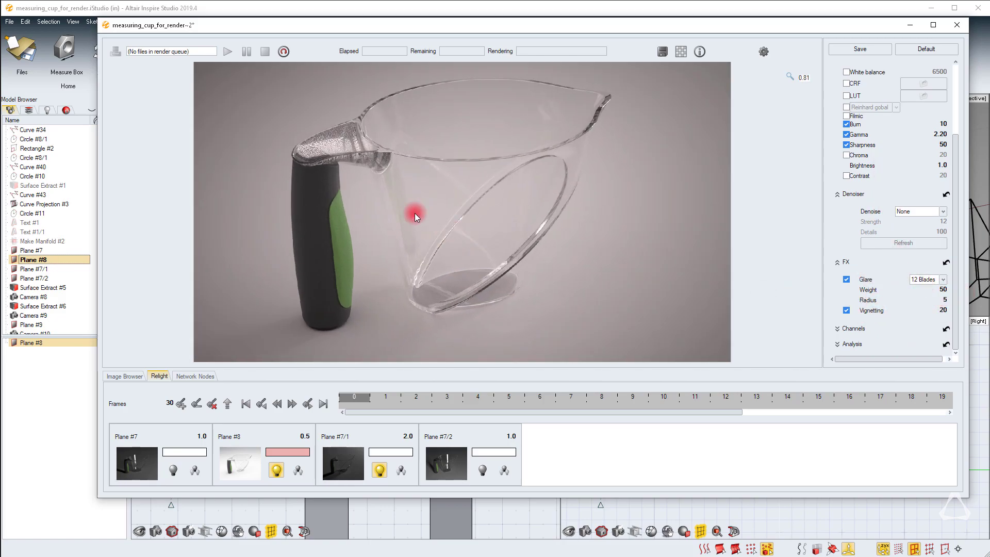
pyautogui.scroll(-3, 497, 250)
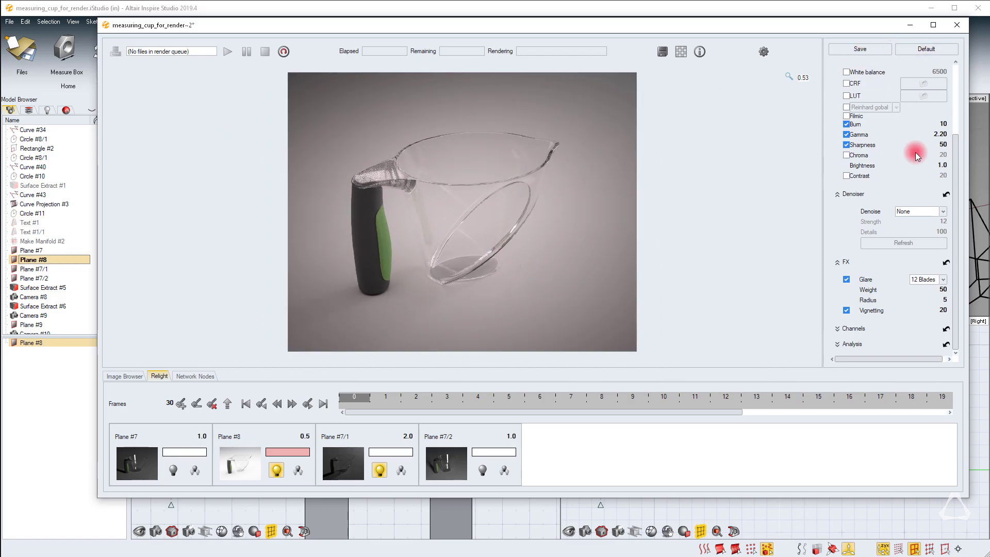
# Set the Plane #8 light's colour to white and save the relit image to the render collection
pyautogui.click(285, 453)
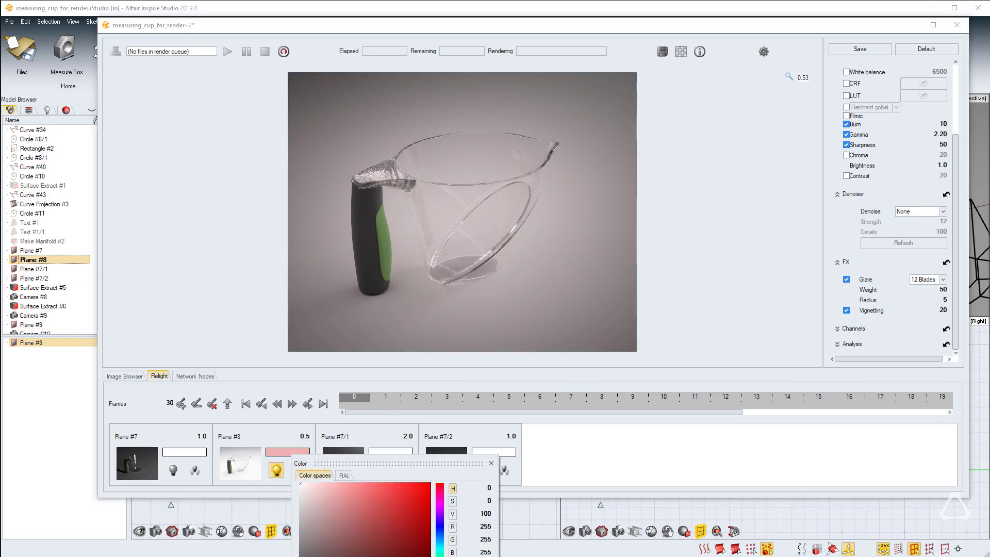
pyautogui.press('Escape')
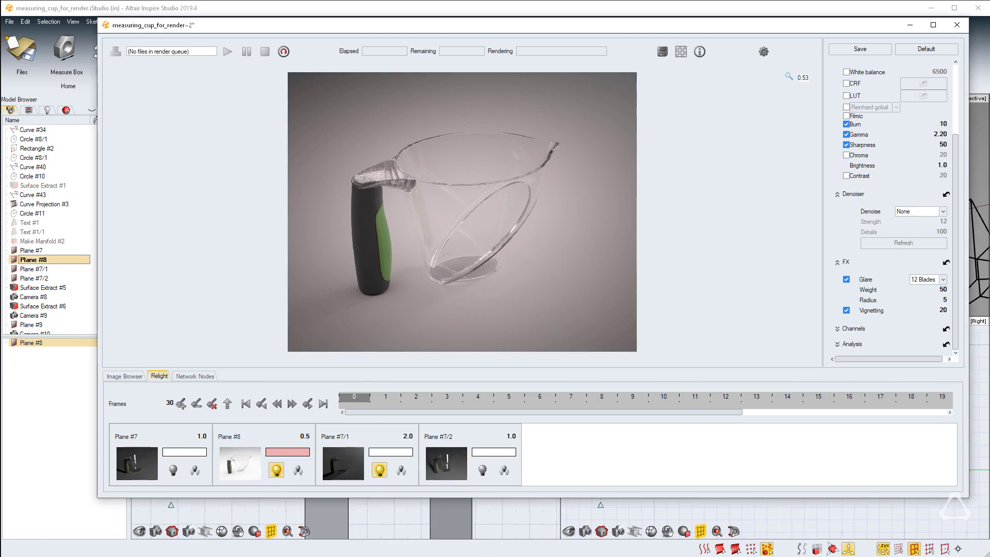
pyautogui.click(871, 49)
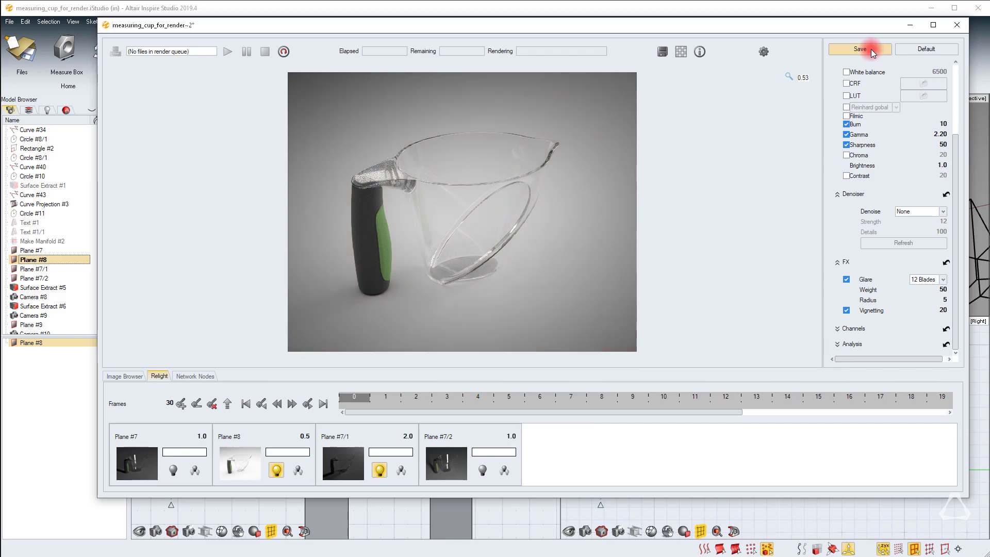
pyautogui.click(539, 286)
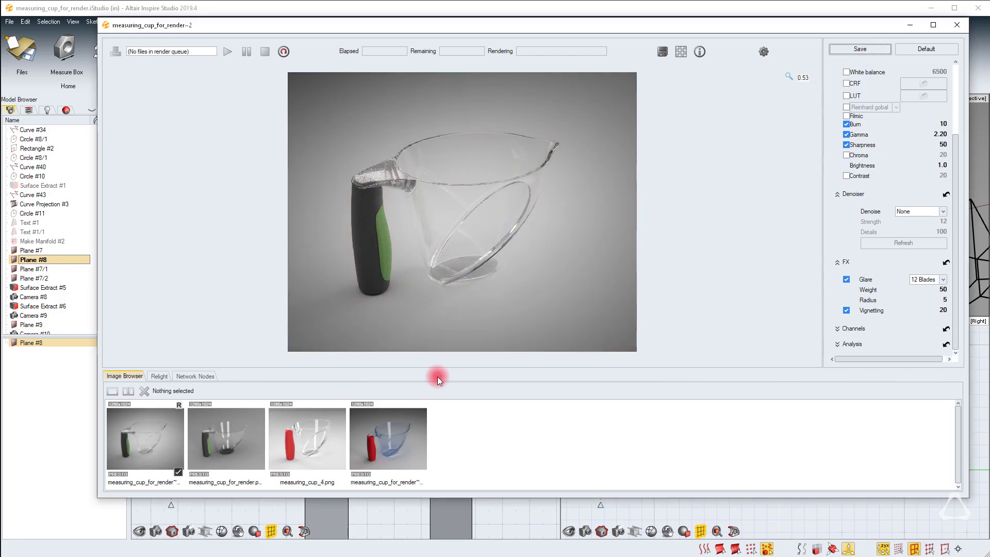